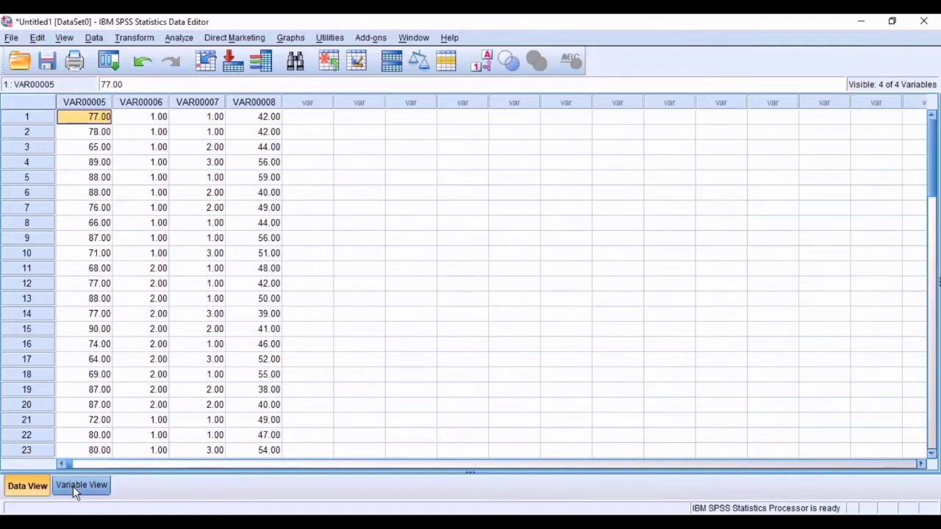
- In the variable definitions, rename the first variable Exam_Performance and the second Gender
left_click(73, 486)
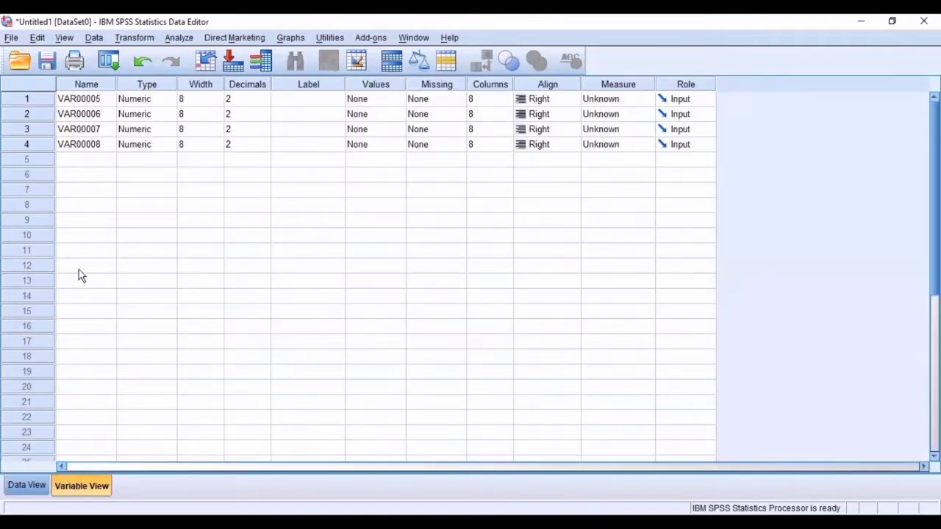
left_click(107, 103)
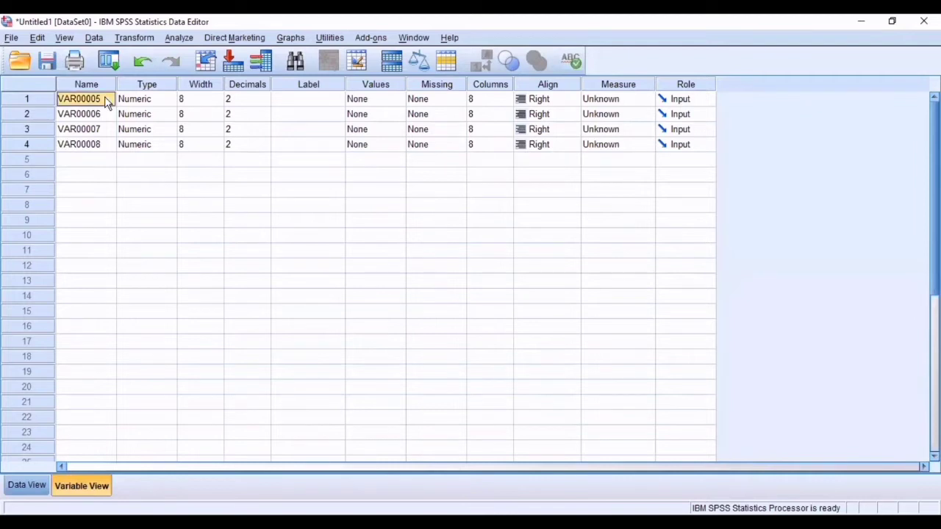
key("BackSpace")
type("Exam_Performancerfo...")
left_click(101, 115)
type("Gender")
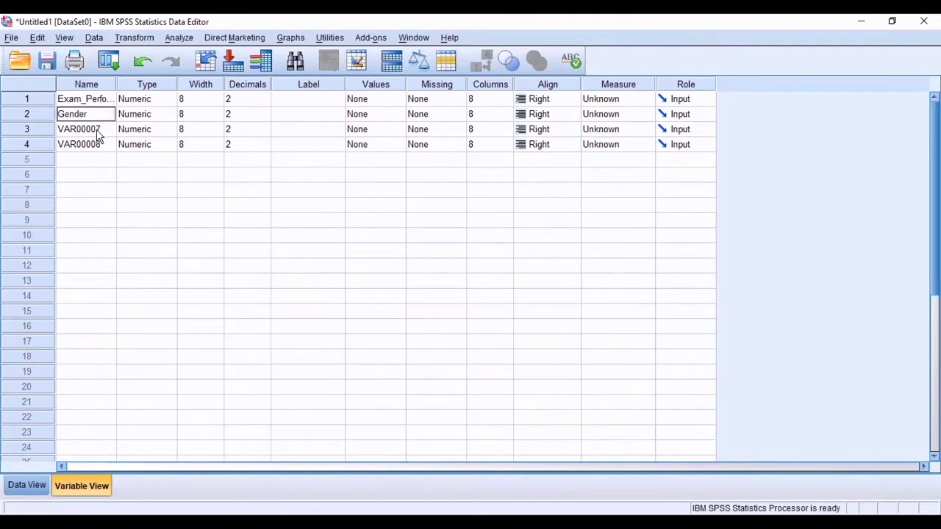
- Rename the third variable Test_Anxiety_Levels and the fourth variable Revisions_Time
left_click(101, 130)
type("Test_Anxiety")
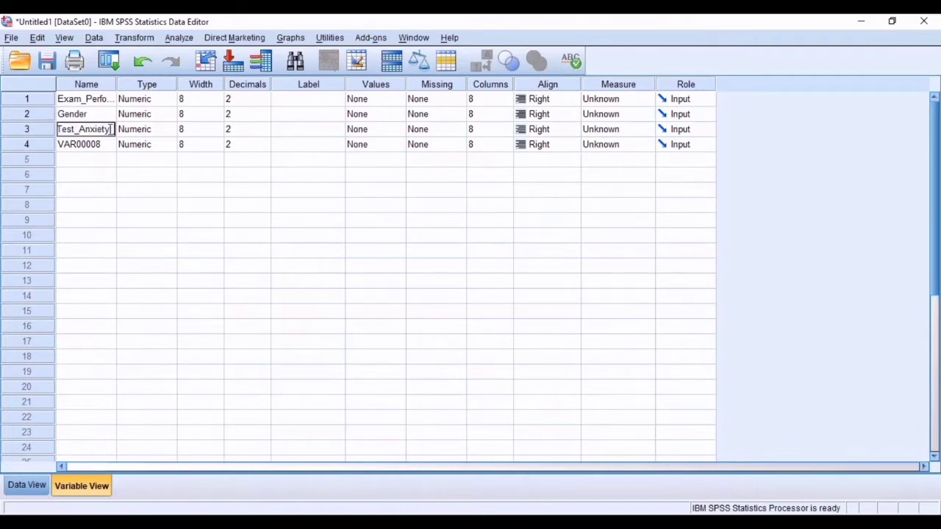
type("_L")
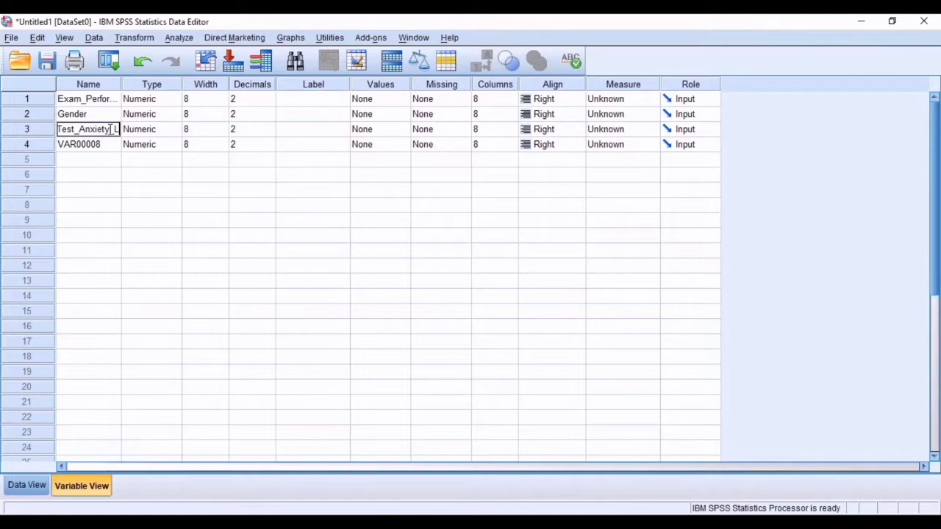
type("evels")
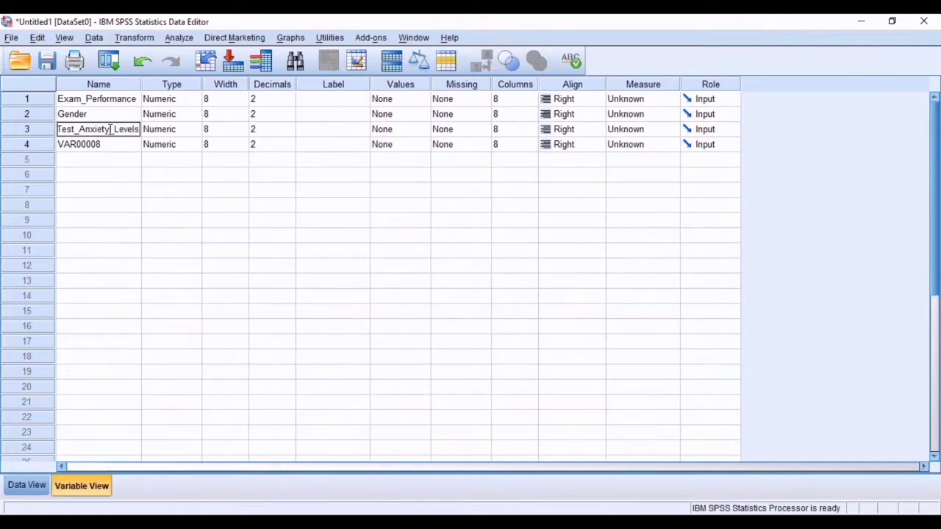
left_click(109, 151)
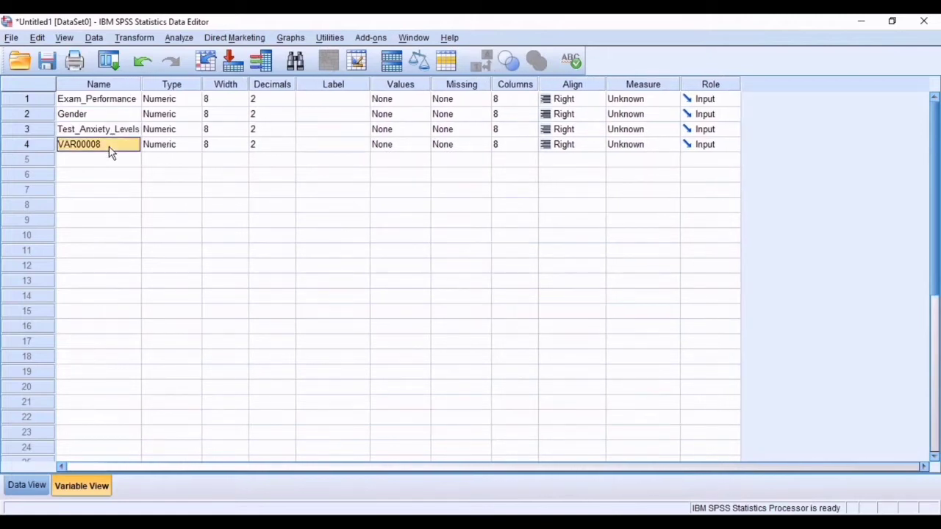
key("BackSpace")
type("Revisions_")
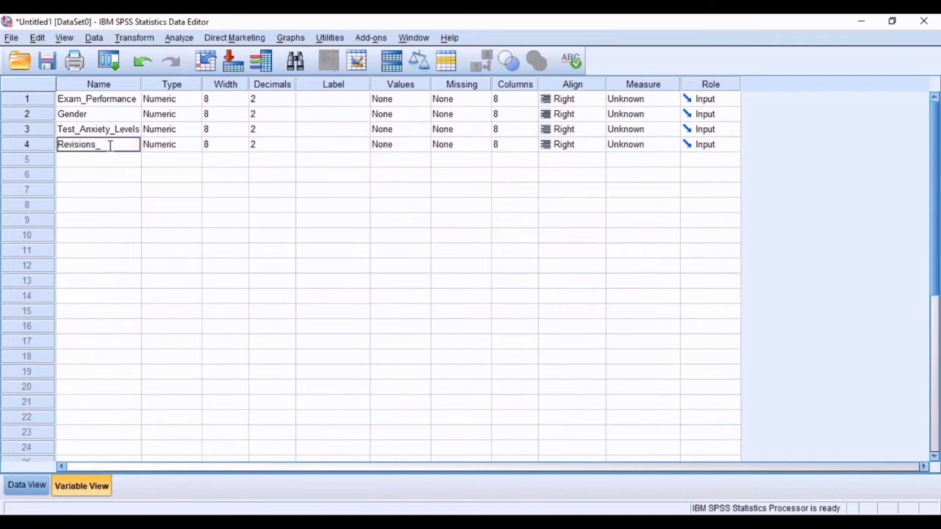
type("Time")
- Set the number of decimals to 0 for all four variables
left_click(283, 114)
left_click(289, 117)
left_click(289, 117)
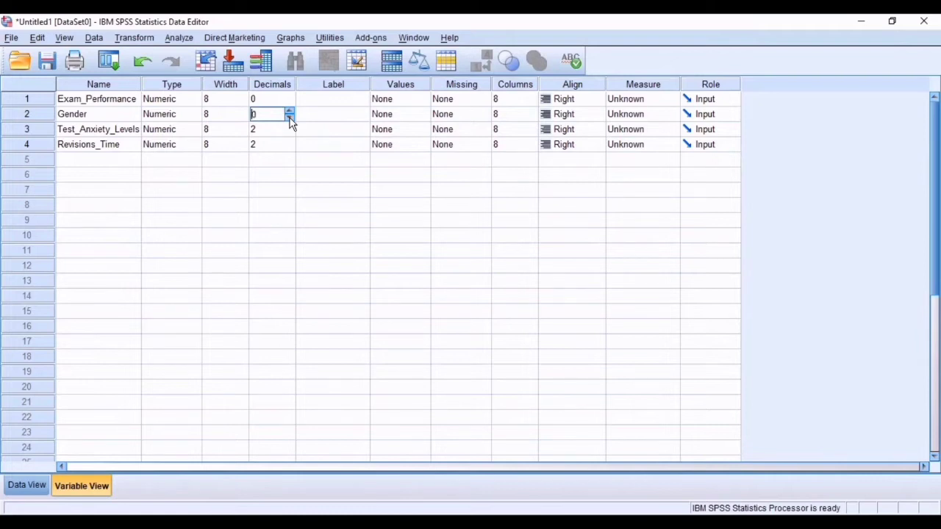
left_click(286, 129)
left_click(288, 127)
left_click(290, 133)
left_click(291, 134)
left_click(289, 133)
left_click(288, 144)
left_click(289, 148)
left_click(290, 148)
- Label the first variable "Exam_Performance" and the Gender variable "Gender (two groups)"
left_click(331, 99)
type("E")
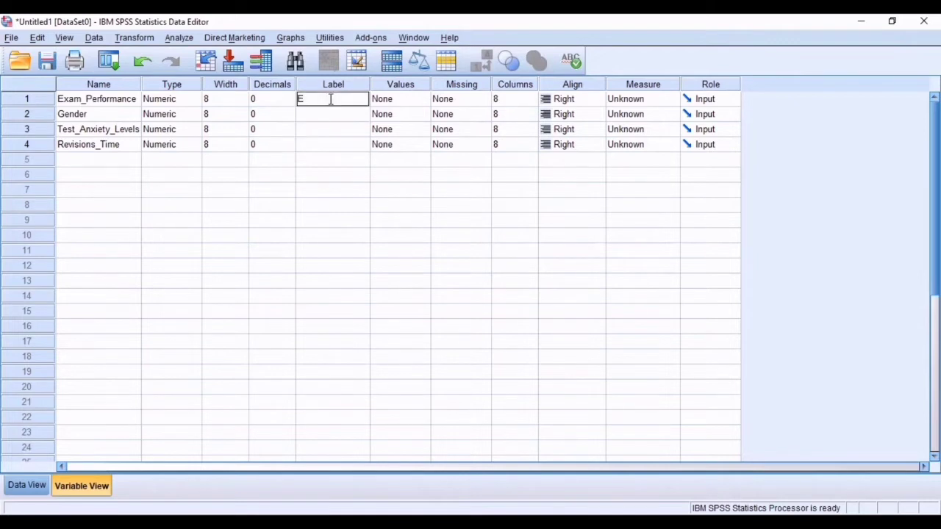
type("xam")
type("_Performance")
left_click(334, 119)
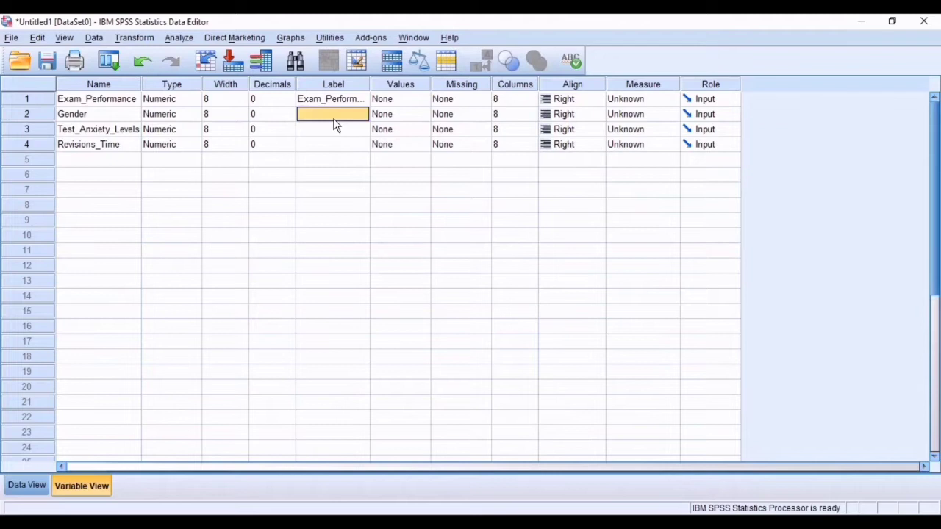
type("Gender (two groups")
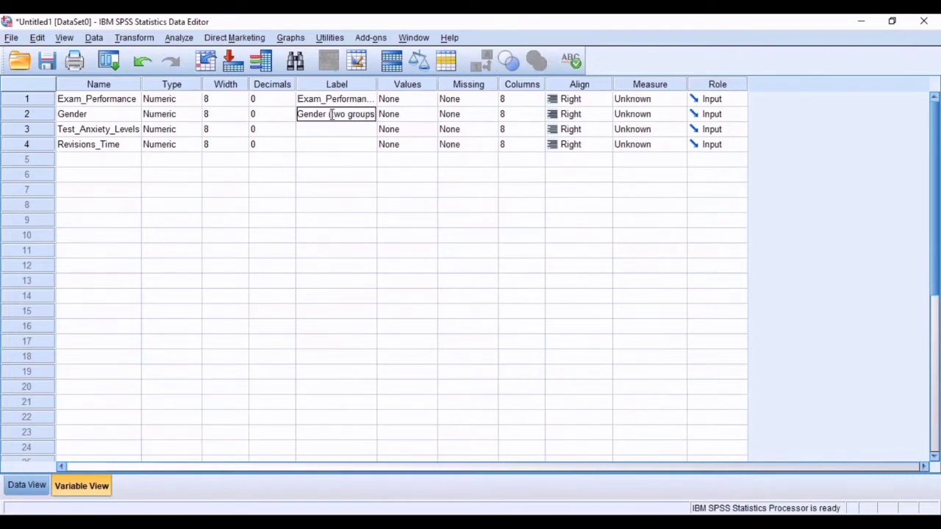
type(")")
- Label the third variable "Test_Anxiety_Levels (three groups)" and the fourth variable "Revisions_Time"
left_click(326, 131)
type("Test_Anxiety_Levels (three")
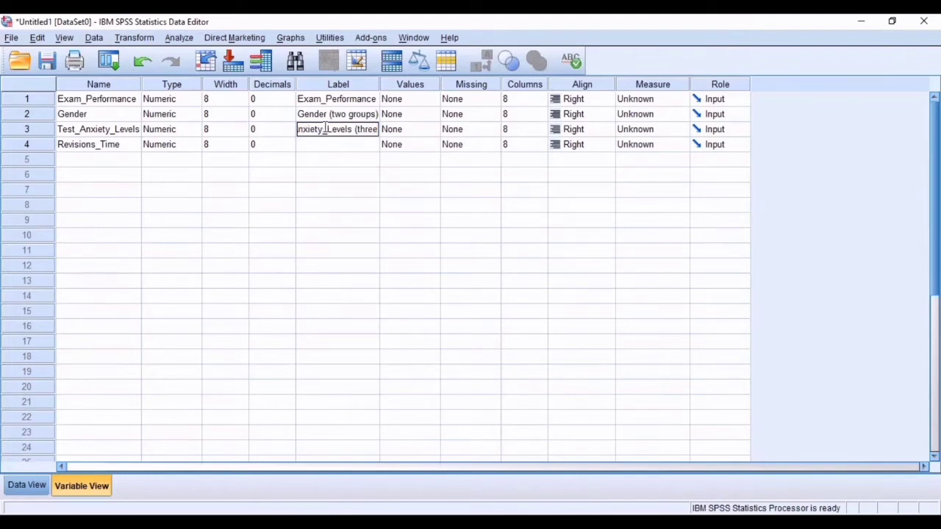
type(" groups)")
left_click(318, 147)
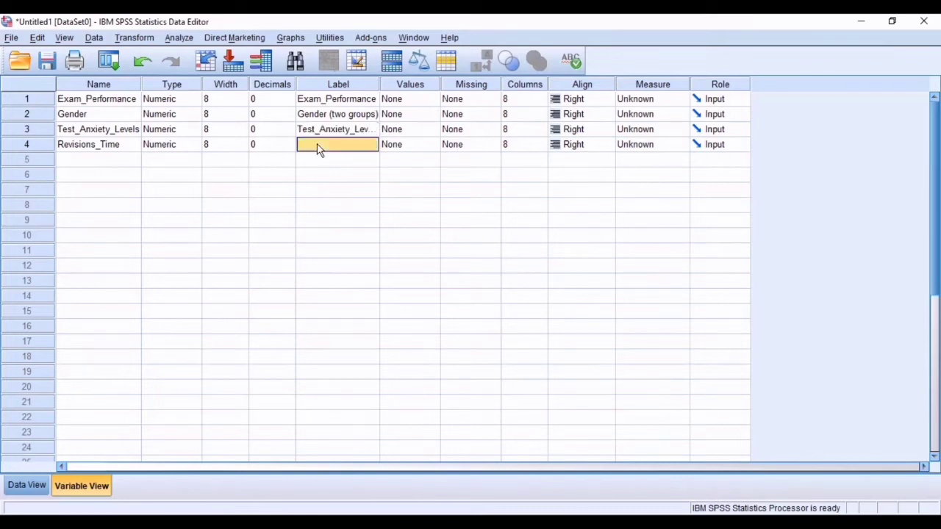
type("Re")
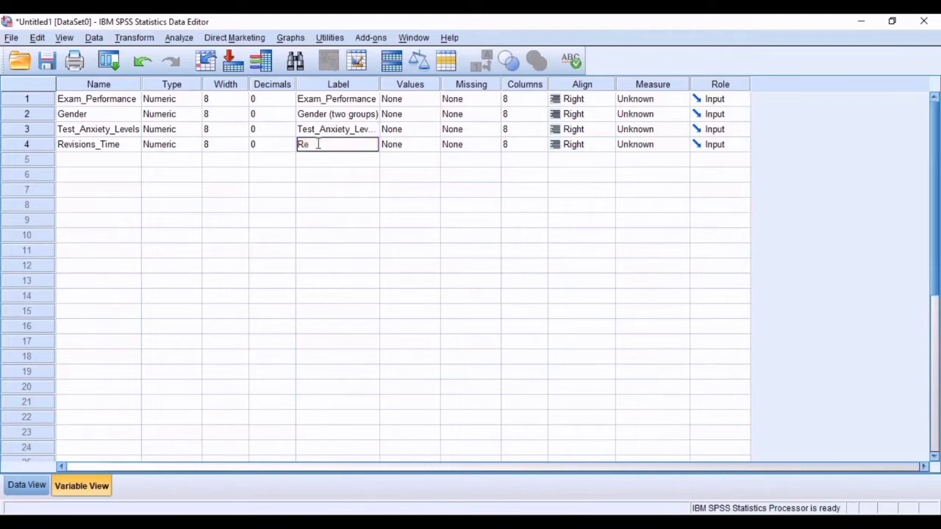
type("visions_Time")
left_click(431, 103)
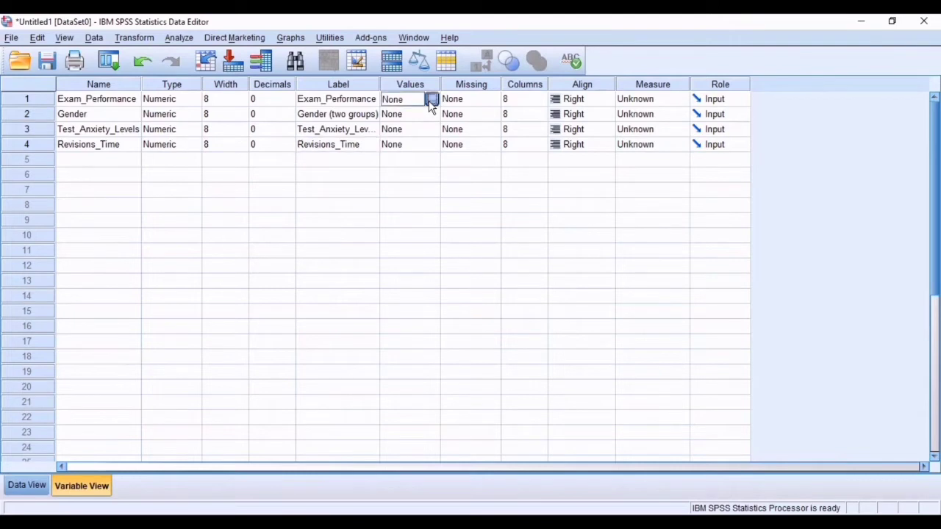
left_click(432, 99)
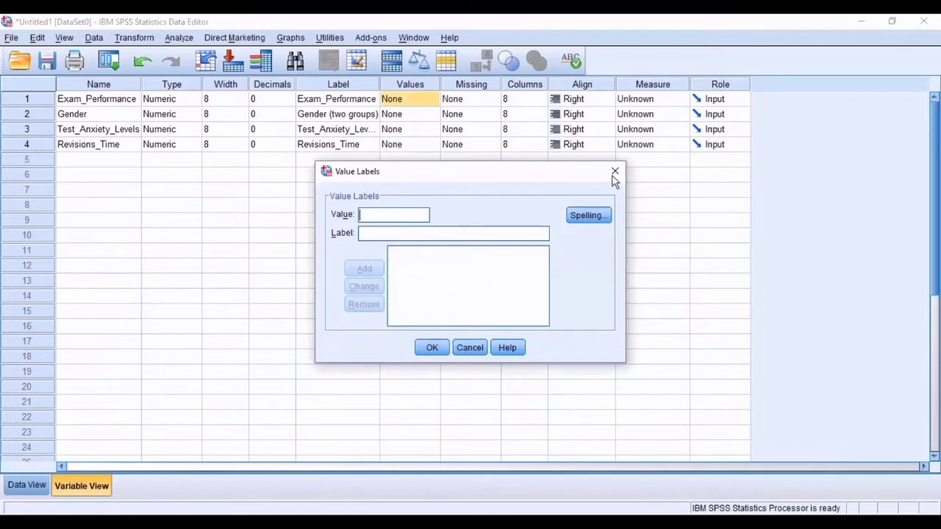
left_click(614, 172)
- Define the value labels 1 = "Male" and 2 = "Female" for the Gender variable
left_click(415, 116)
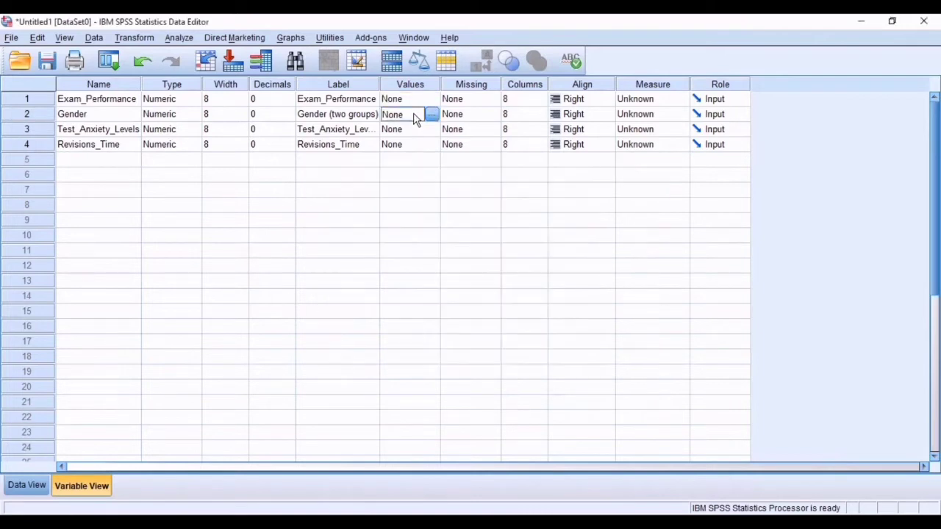
left_click(431, 113)
type("1")
left_click(369, 232)
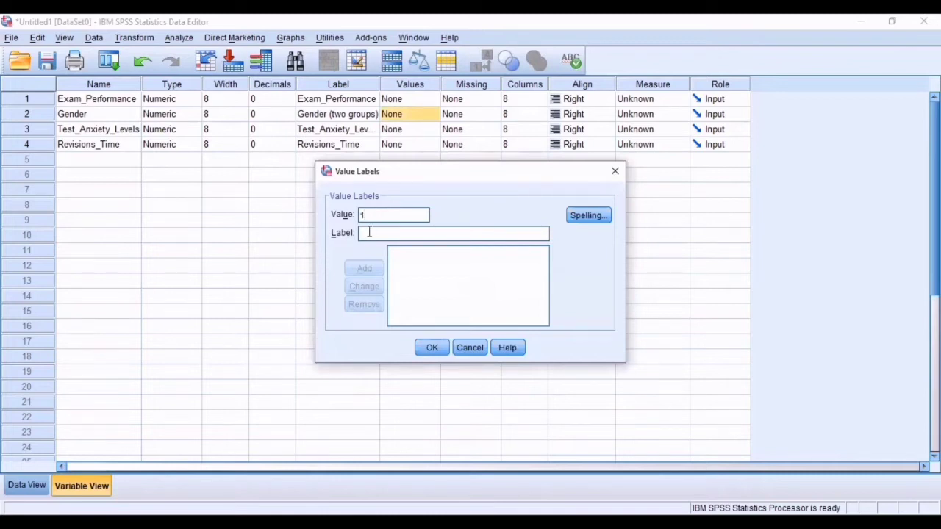
type("Male")
left_click(361, 270)
type("2")
left_click(369, 232)
type("F")
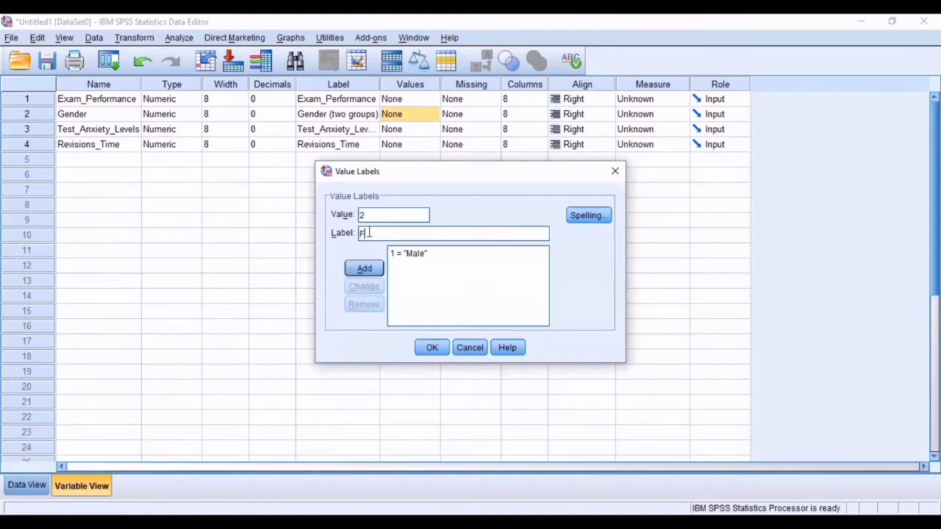
type("emale")
left_click(364, 269)
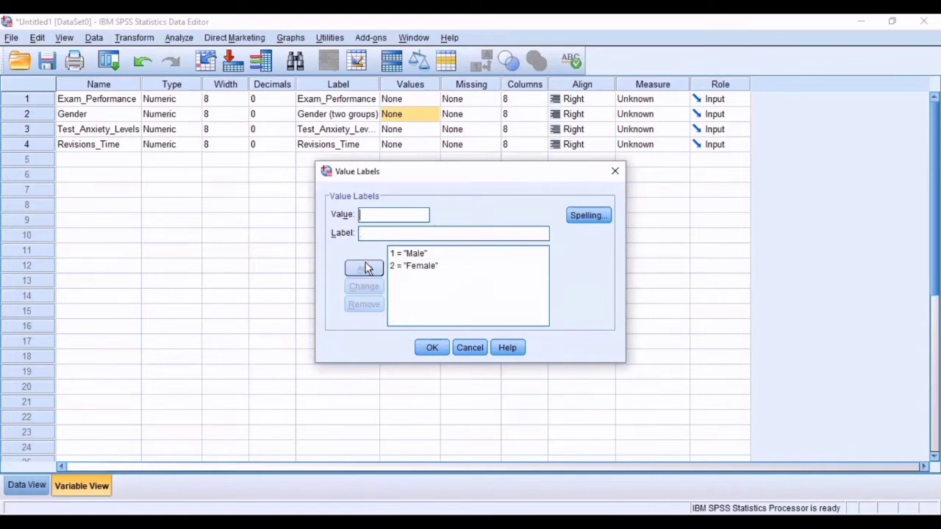
left_click(430, 348)
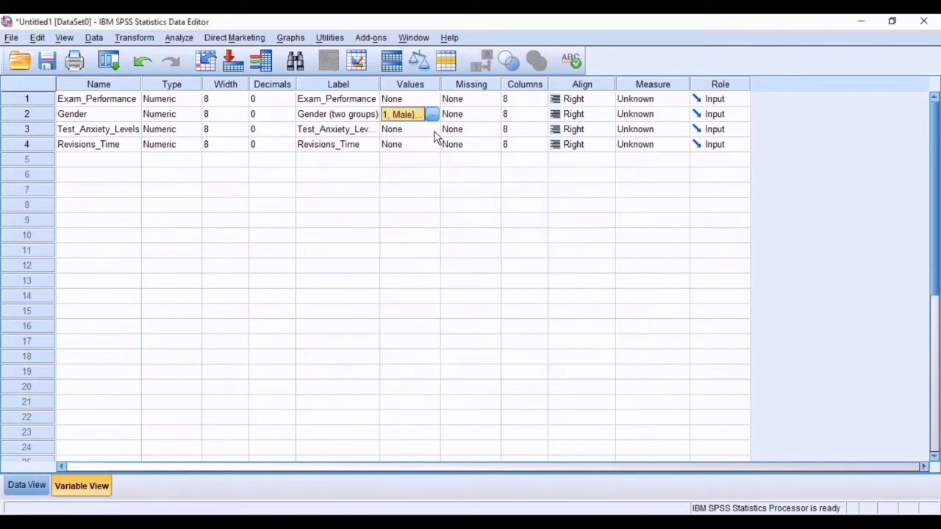
- Add the value label 1 = "Low-stressed" for the Test_Anxiety_Levels variable
left_click(432, 132)
left_click(433, 130)
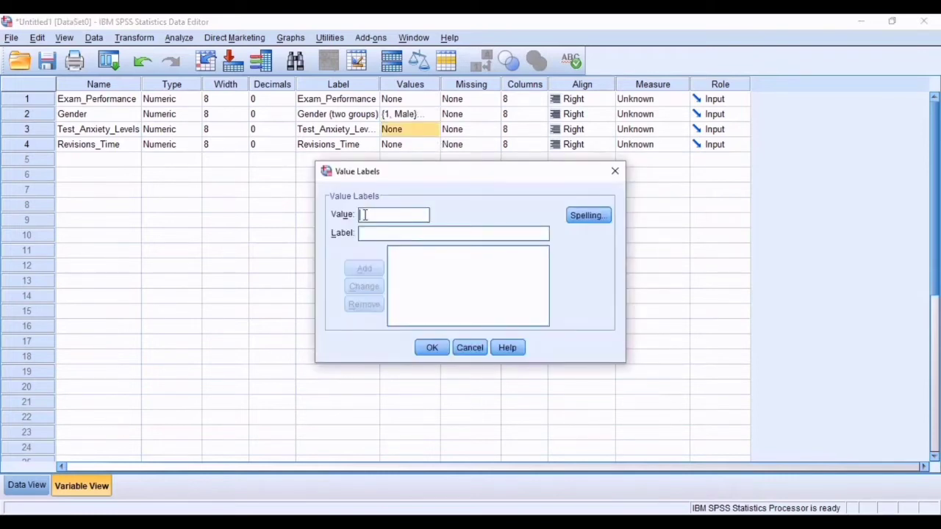
type("1")
left_click(363, 232)
type("Low-")
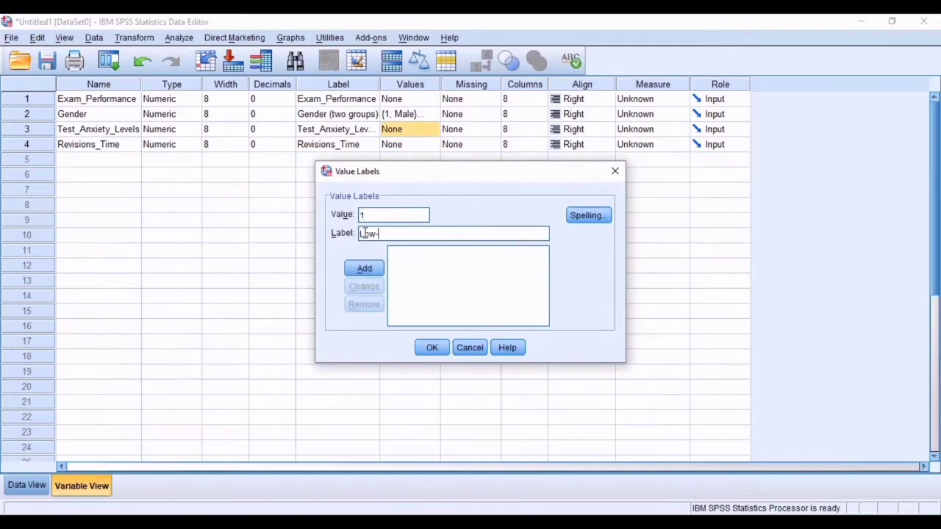
type("stressed")
left_click(366, 270)
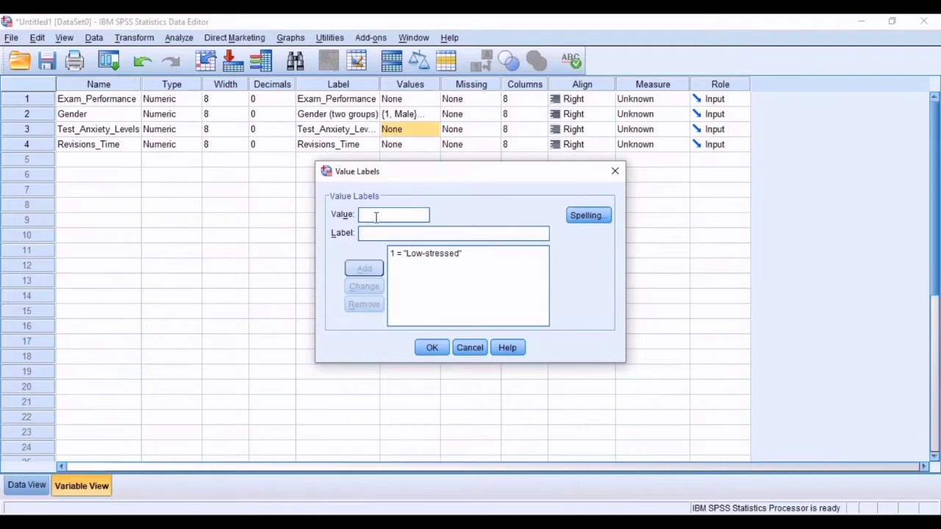
- Add the value label 2 = "Moderately-stressed" for Test_Anxiety_Levels
type("2")
left_click(370, 232)
type("M")
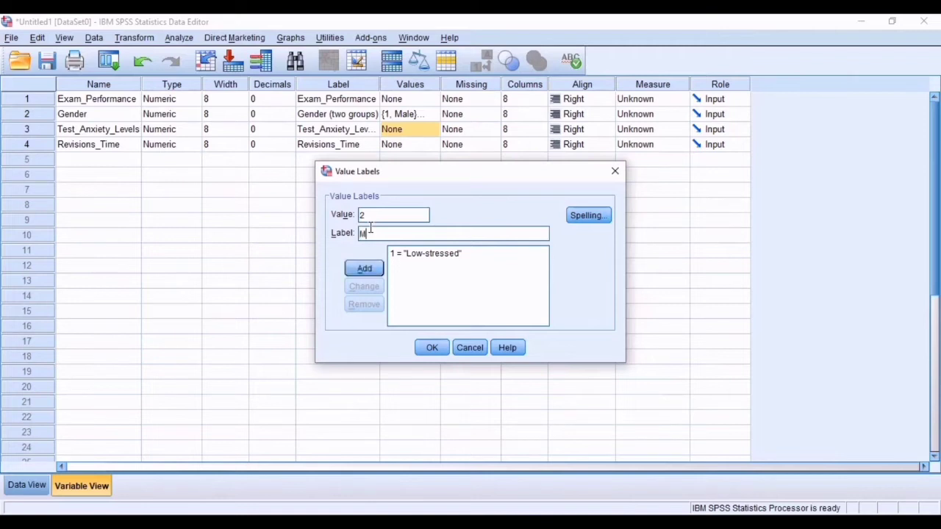
type("oderately-stressed")
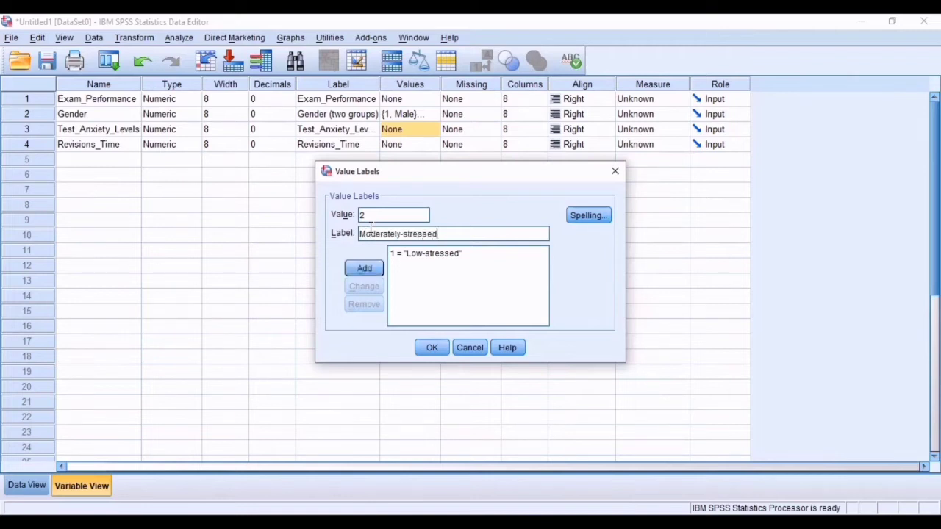
left_click(369, 268)
- Add the value label 3 = "Highly-stressed" for Test_Anxiety_Levels and apply its value labels
type("3")
left_click(365, 233)
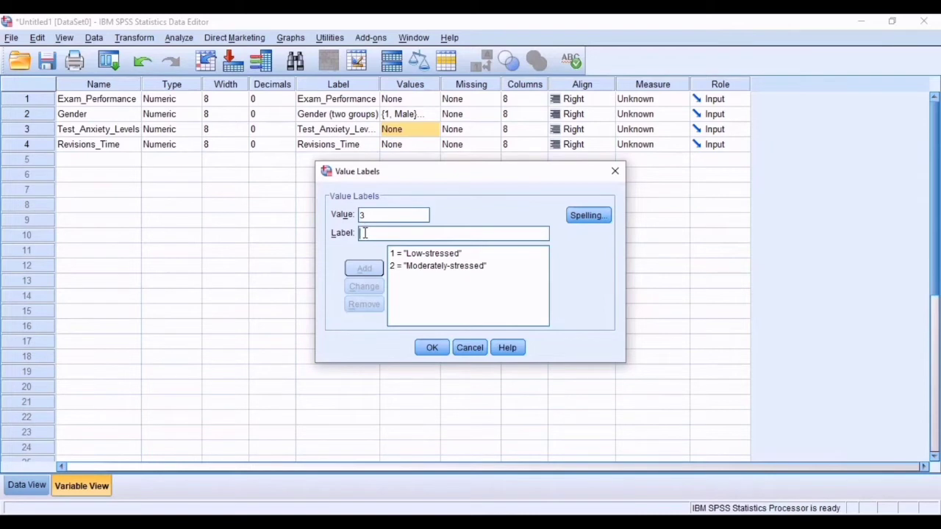
type("Highly-stresses")
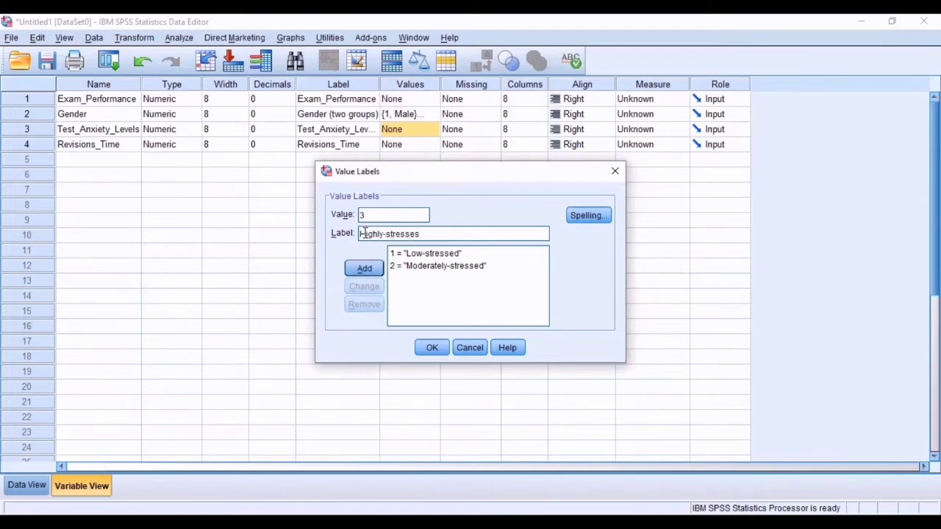
key("BackSpace")
type("d")
left_click(370, 271)
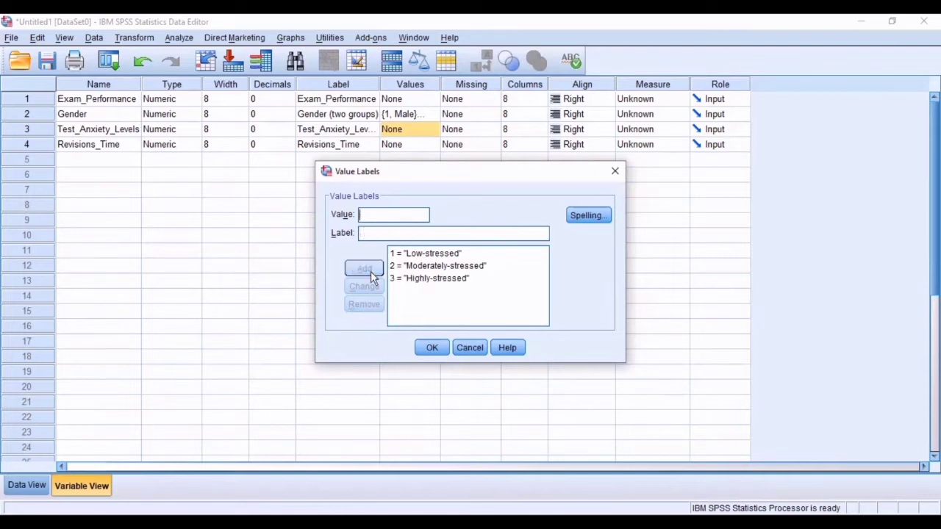
left_click(426, 350)
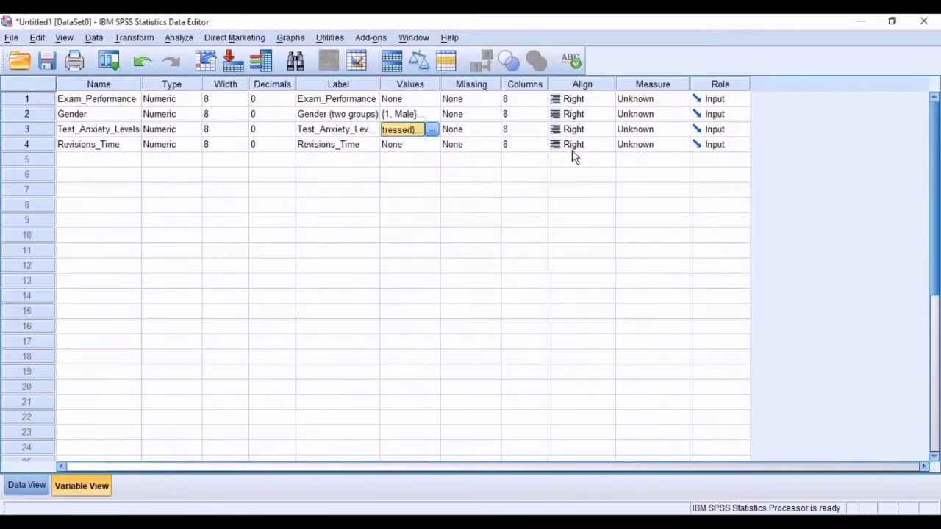
- Set the alignment of Exam_Performance, Gender, Test_Anxiety_Levels and Revisions_Time to Center
left_click(592, 114)
left_click(606, 116)
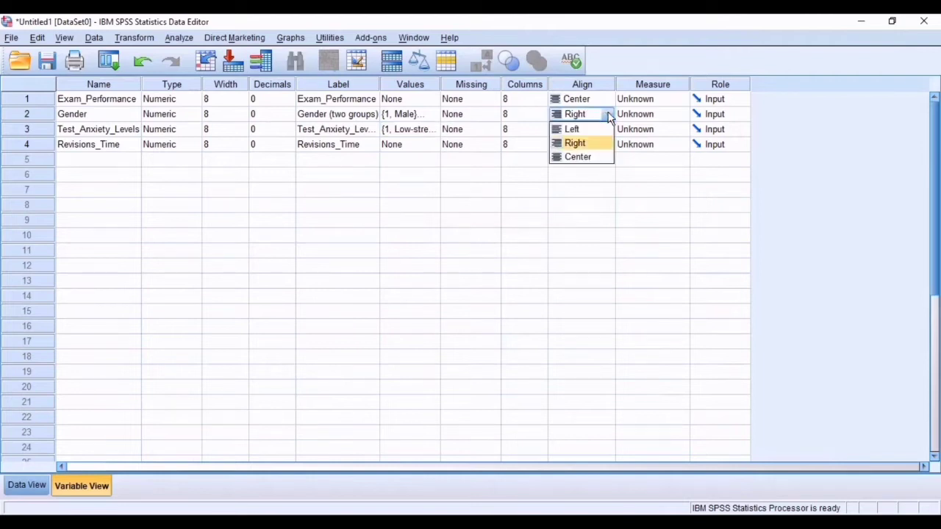
left_click(594, 156)
left_click(602, 129)
left_click(607, 130)
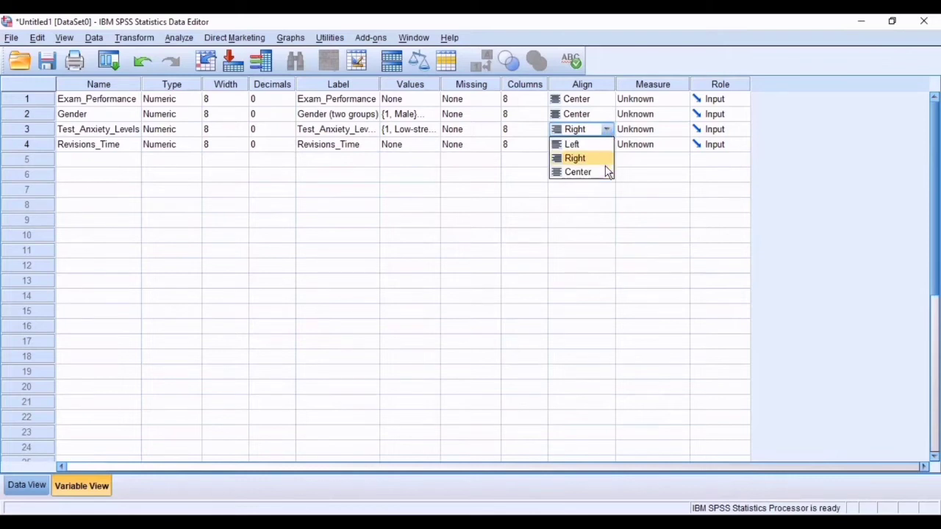
left_click(603, 170)
left_click(606, 145)
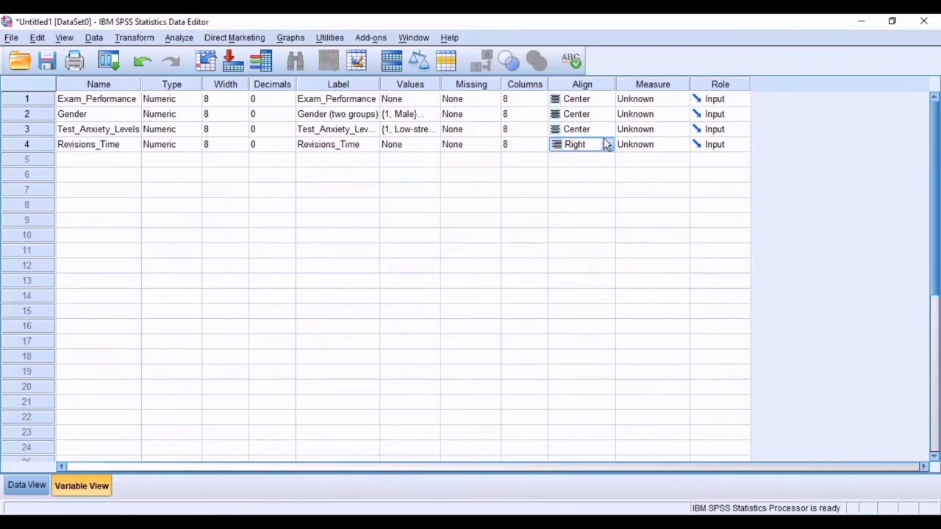
left_click(606, 144)
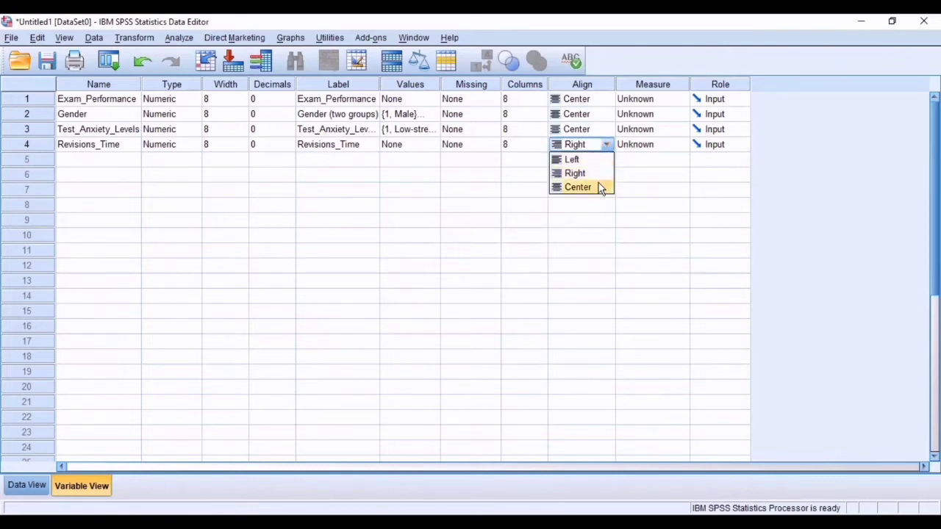
left_click(601, 188)
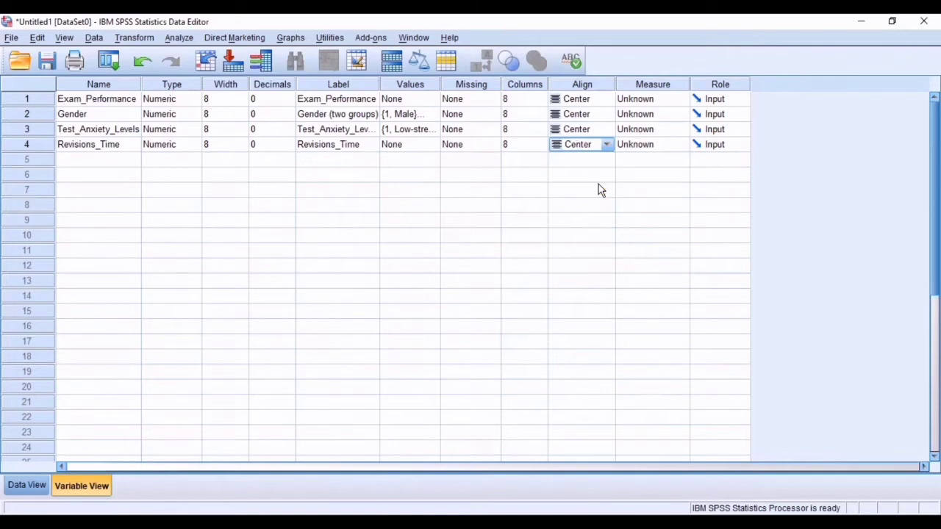
- Set the measurement level of Exam_Performance and Revisions_Time to Scale, Gender to Nominal and Test_Anxiety_Levels to Ordinal
left_click(672, 101)
left_click(671, 101)
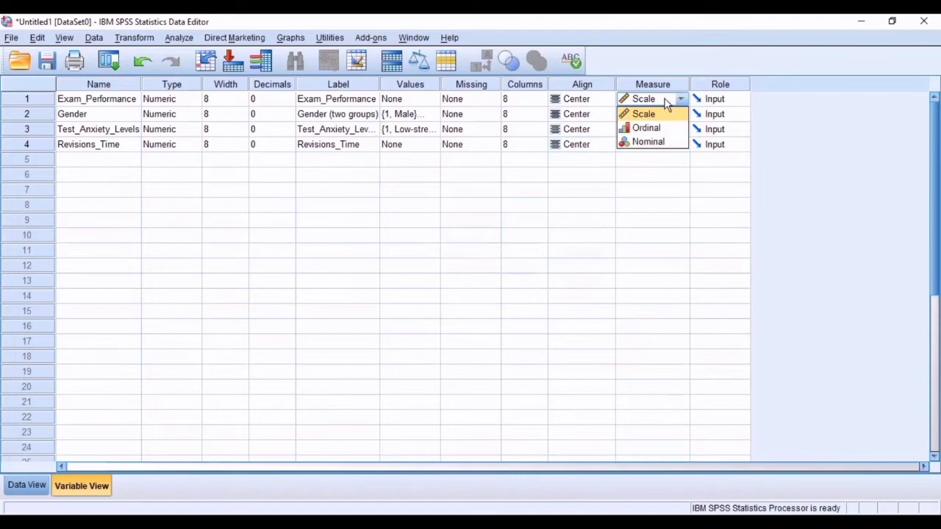
left_click(650, 100)
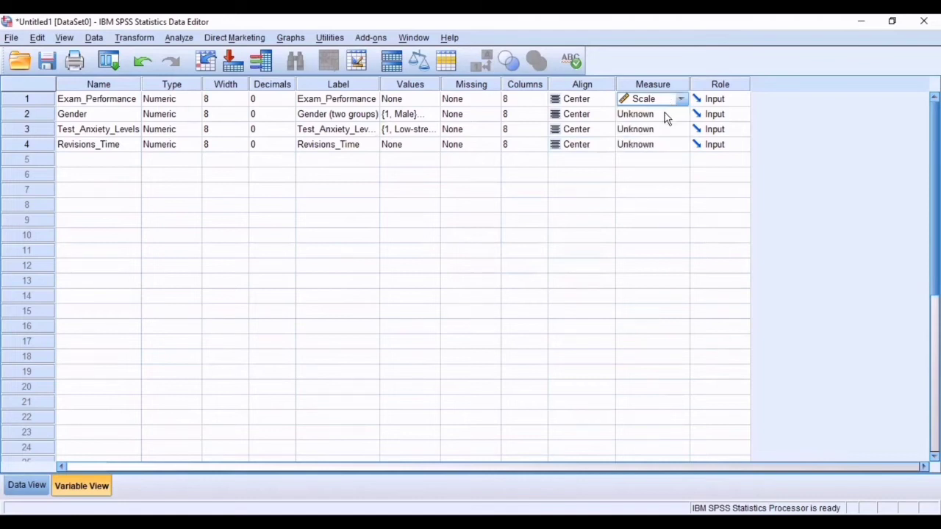
left_click(665, 114)
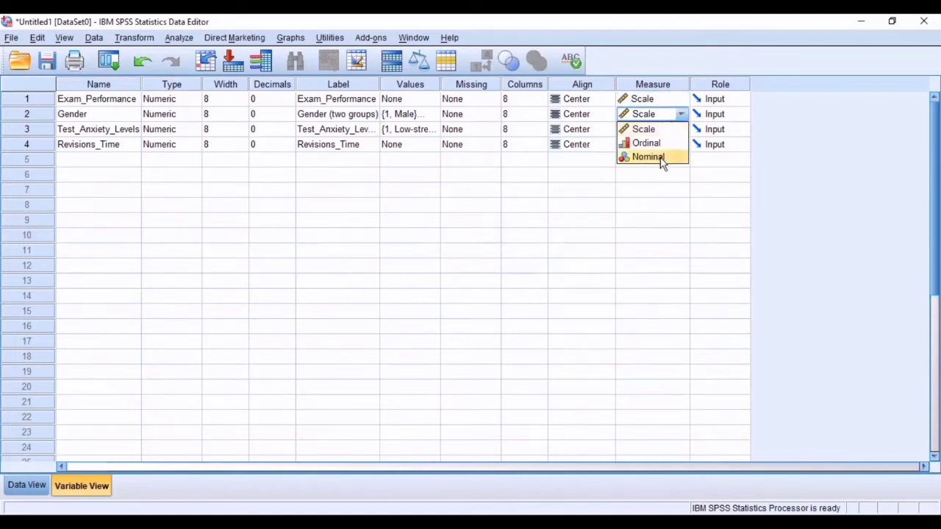
left_click(661, 159)
left_click(659, 130)
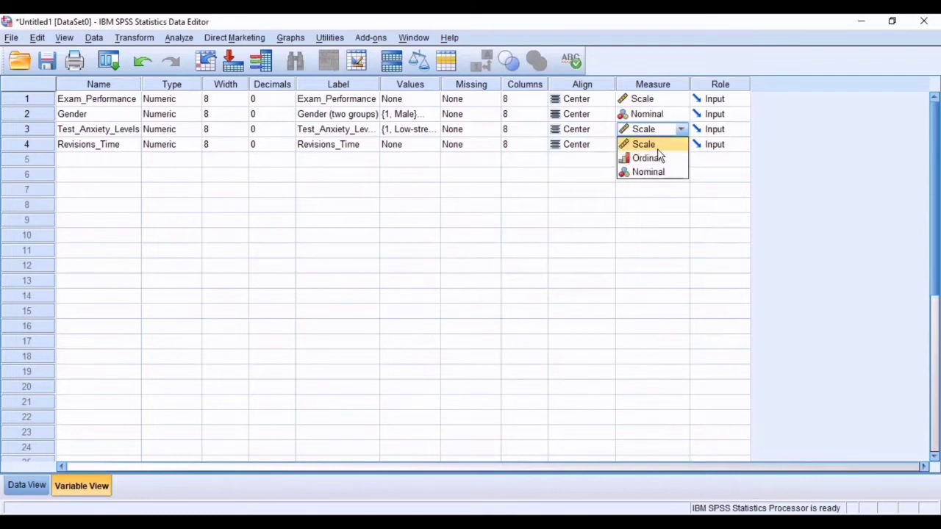
left_click(658, 157)
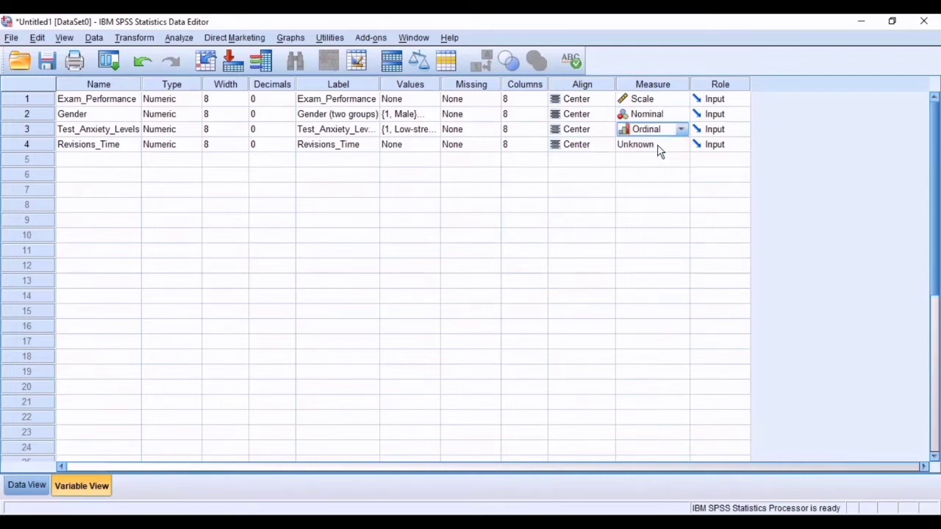
left_click(659, 147)
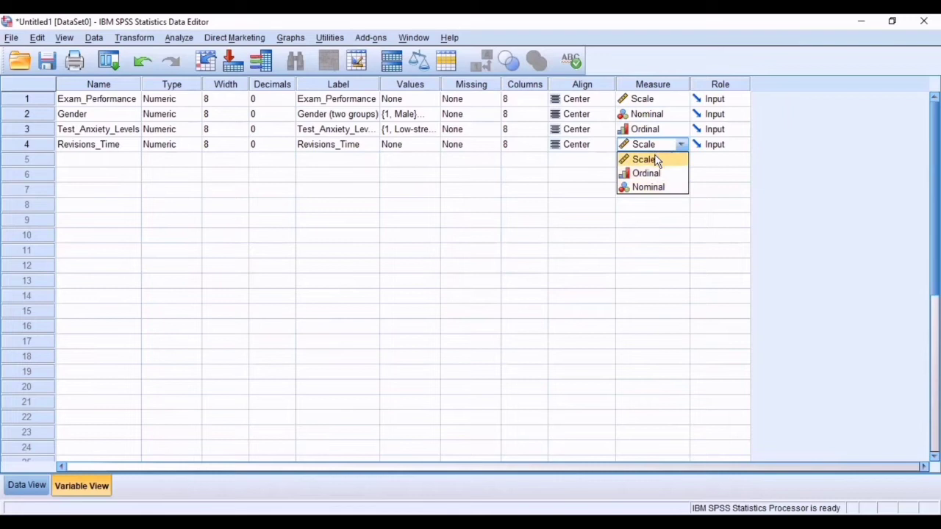
left_click(656, 160)
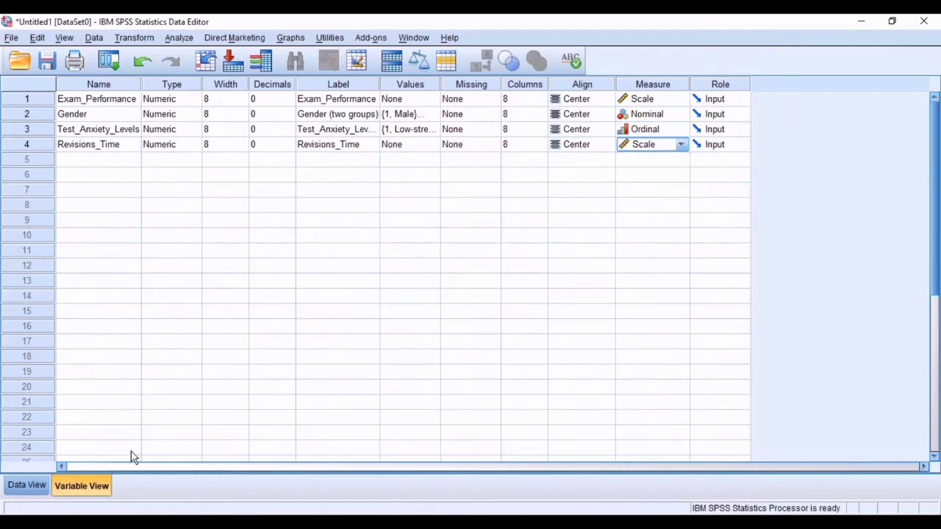
- Set up an Explore analysis from the data with Exam_Performance as dependent and Gender and Test_Anxiety_Levels as factors
left_click(30, 485)
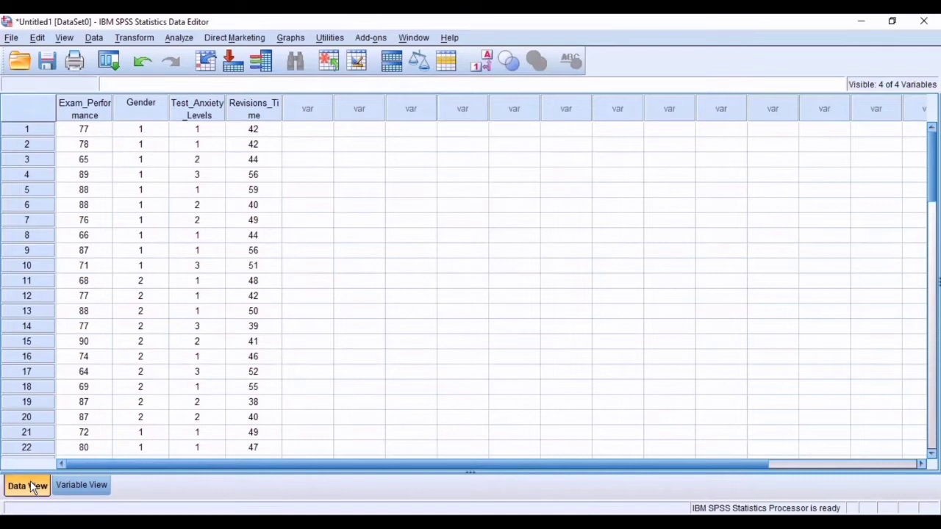
left_click(180, 37)
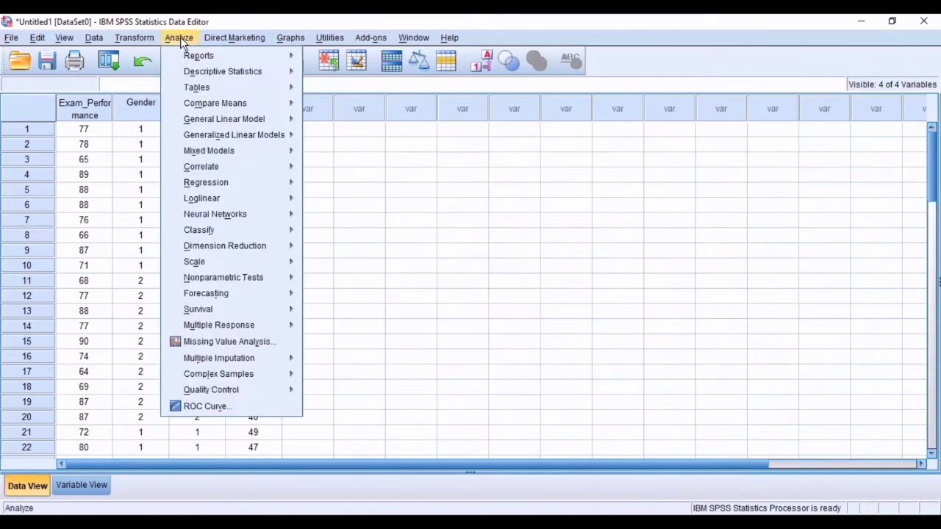
mouse_move(248, 73)
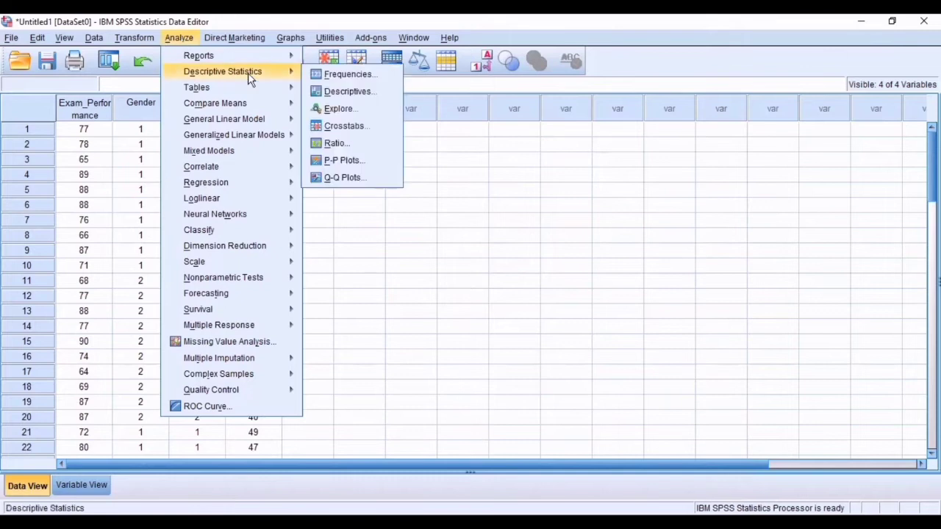
left_click(335, 110)
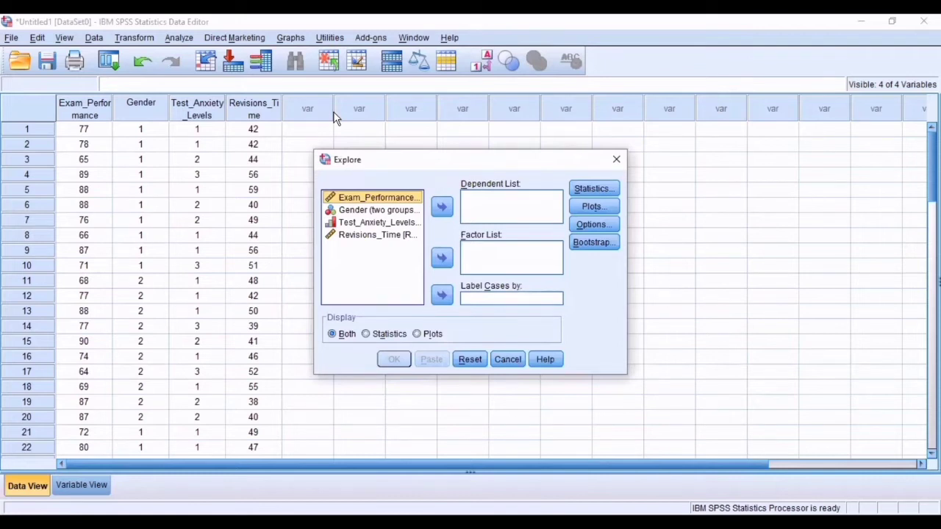
left_click(442, 207)
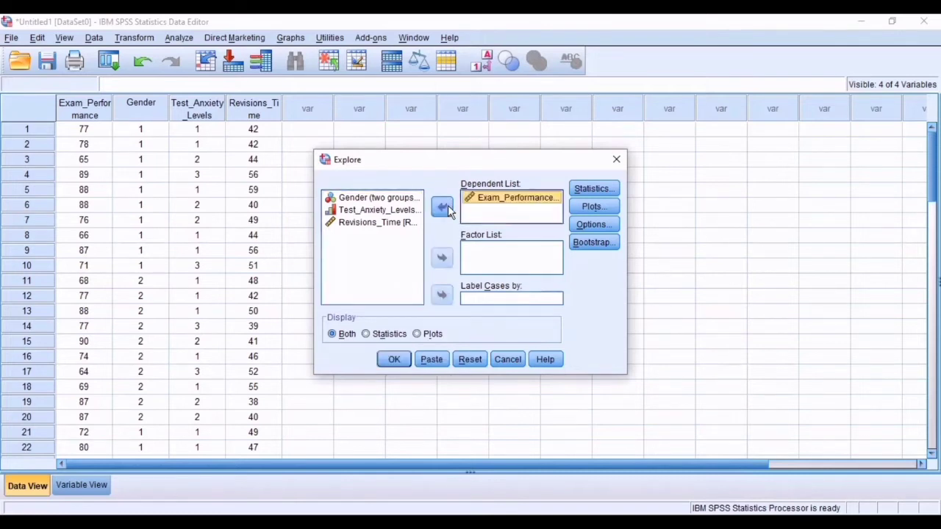
left_click(375, 197)
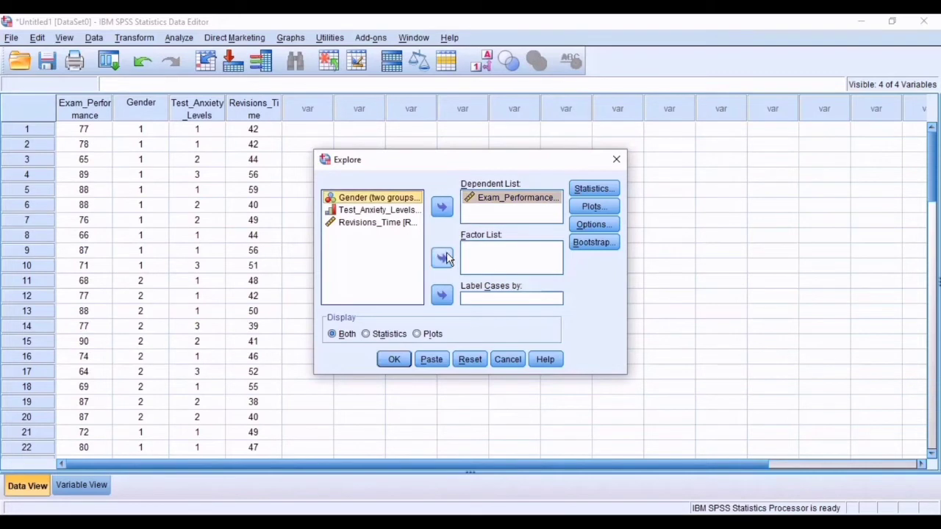
left_click(442, 257)
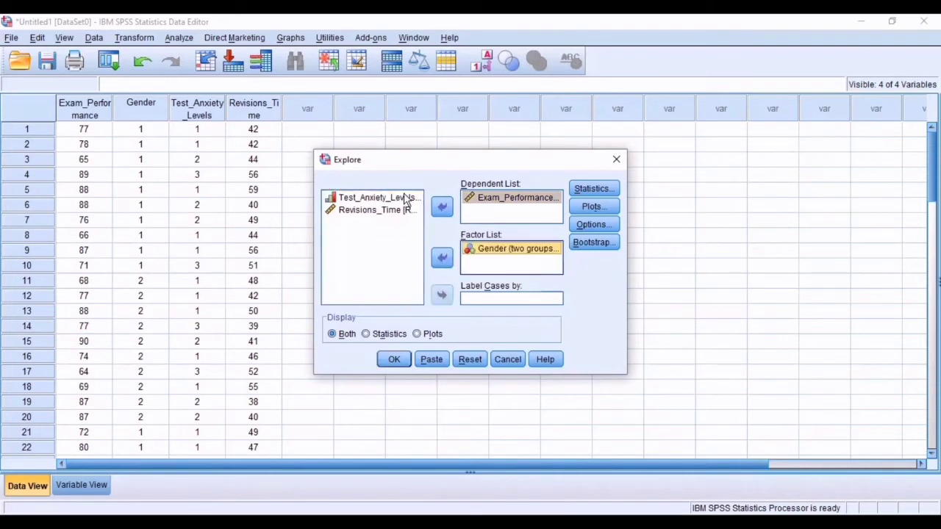
left_click(405, 198)
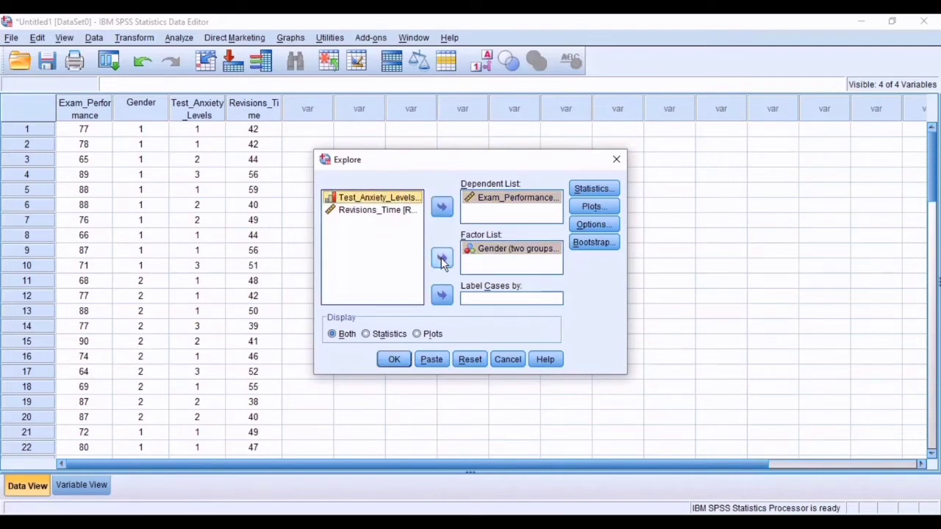
left_click(442, 261)
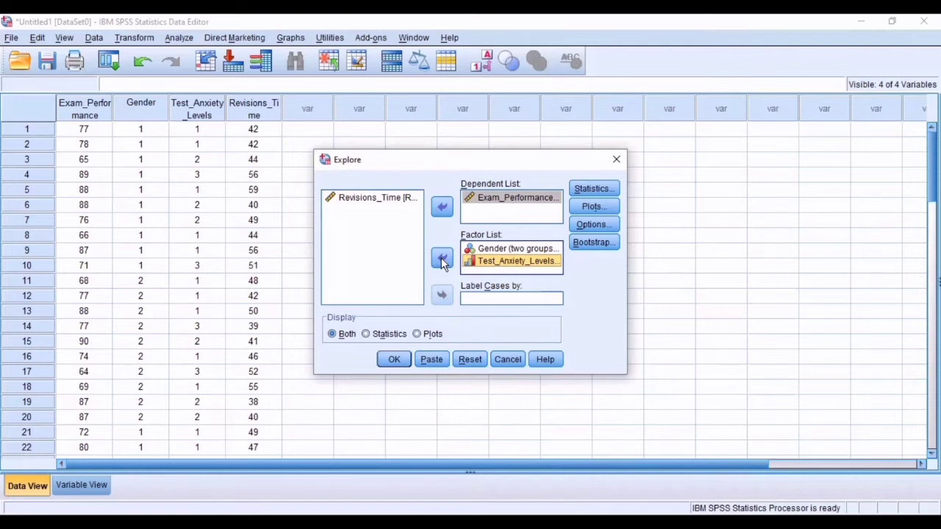
- Keep the descriptives with a 95% confidence interval, enable normality plots with tests, and run the Explore analysis
left_click(592, 188)
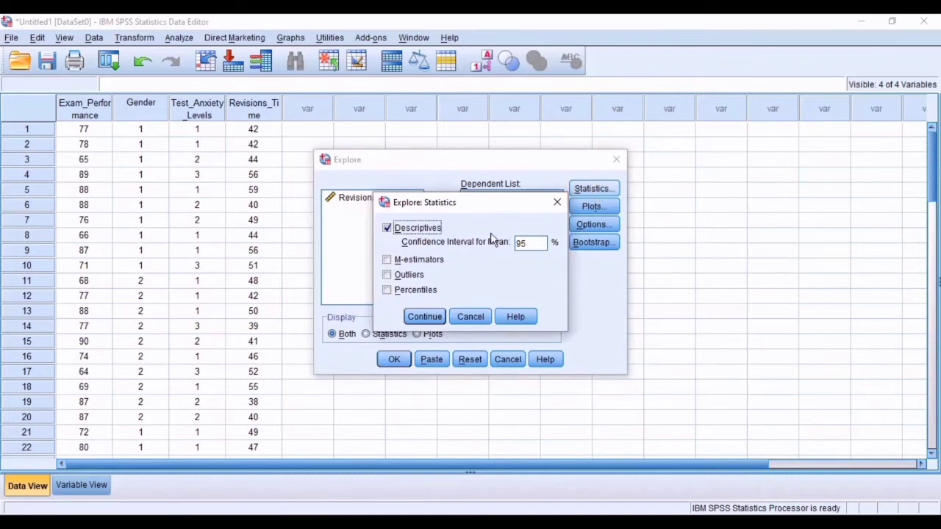
left_click(424, 316)
left_click(594, 206)
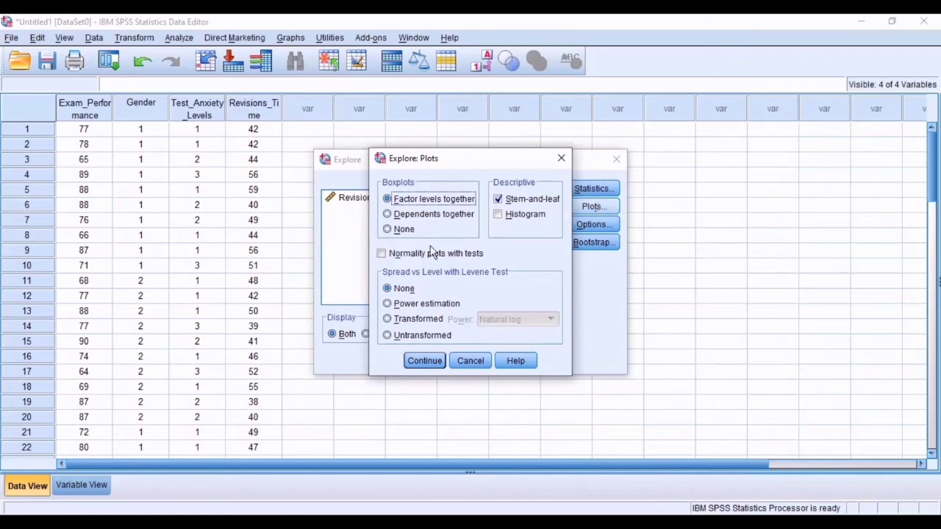
left_click(381, 253)
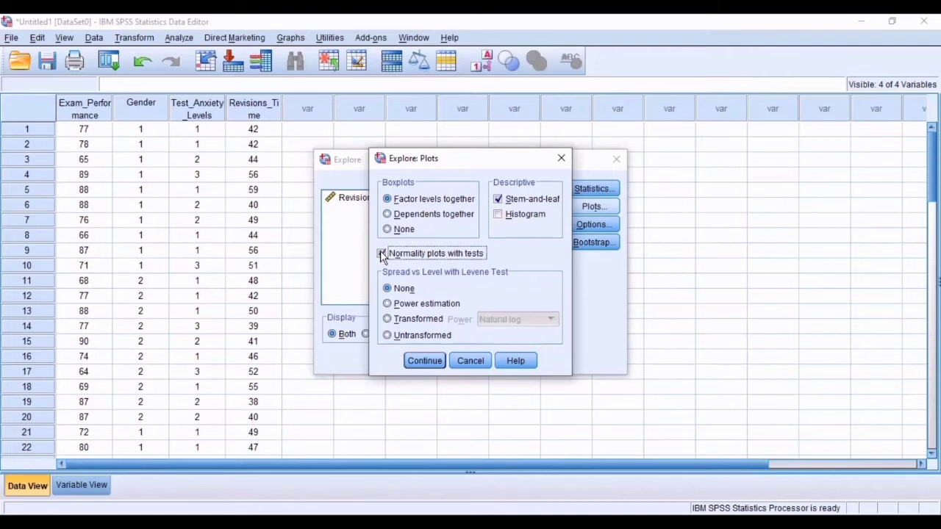
left_click(427, 363)
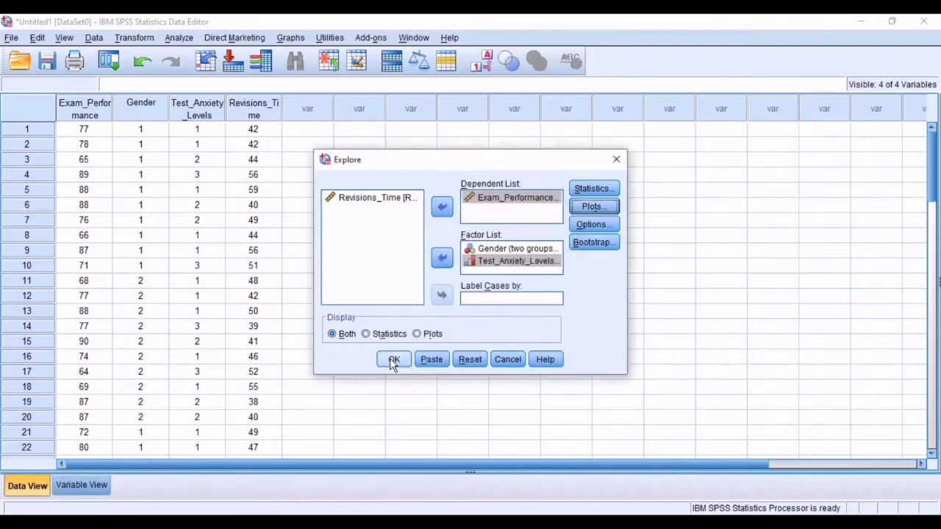
left_click(393, 362)
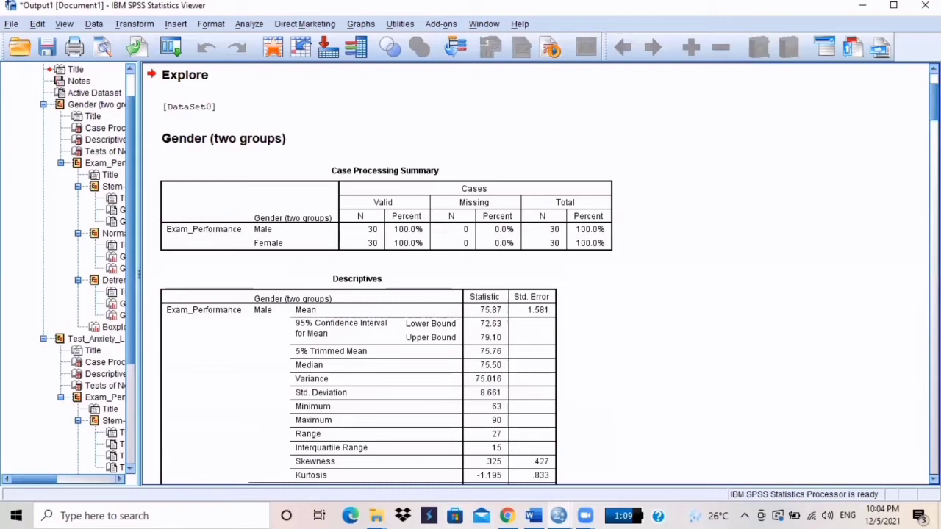
scroll(543, 272, "down", 5)
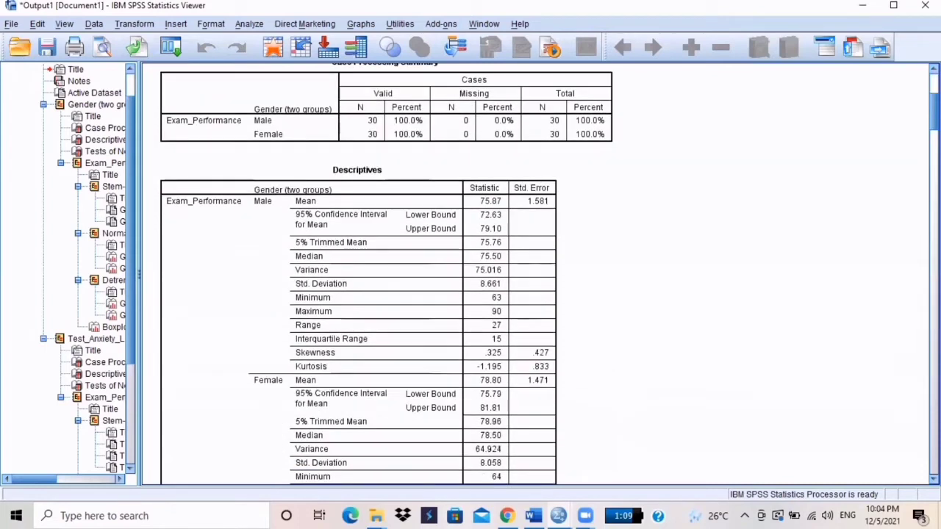
scroll(386, 273, "down", 9)
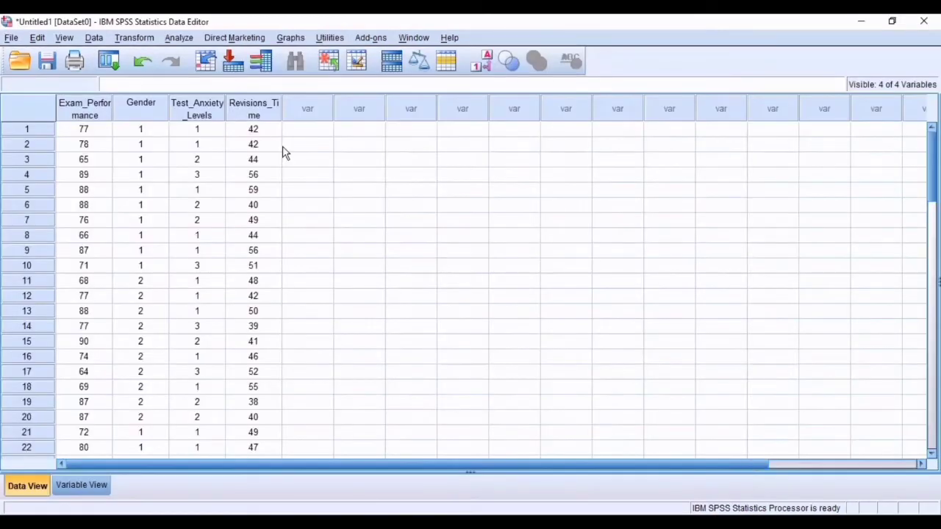
- Run a linear regression with Exam_Performance as the dependent variable and Gender and Test_Anxiety_Levels as independent variables
left_click(180, 39)
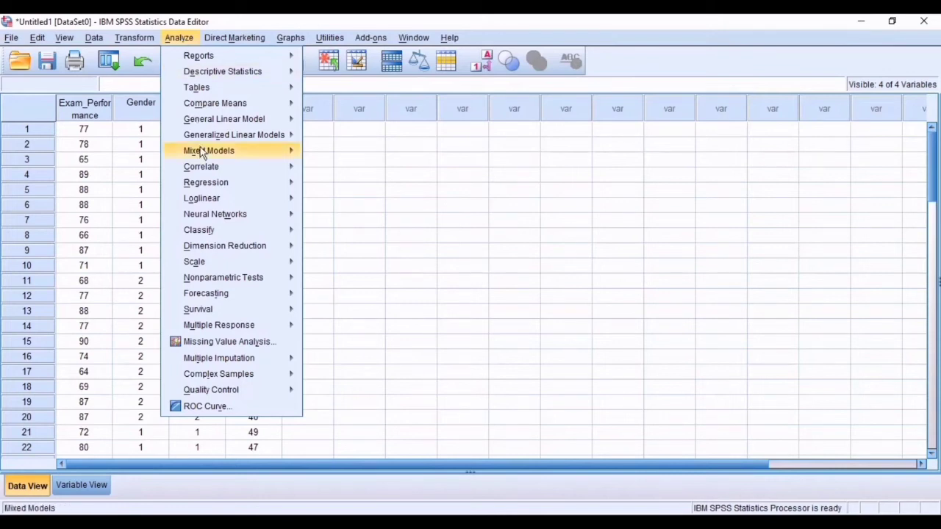
mouse_move(243, 190)
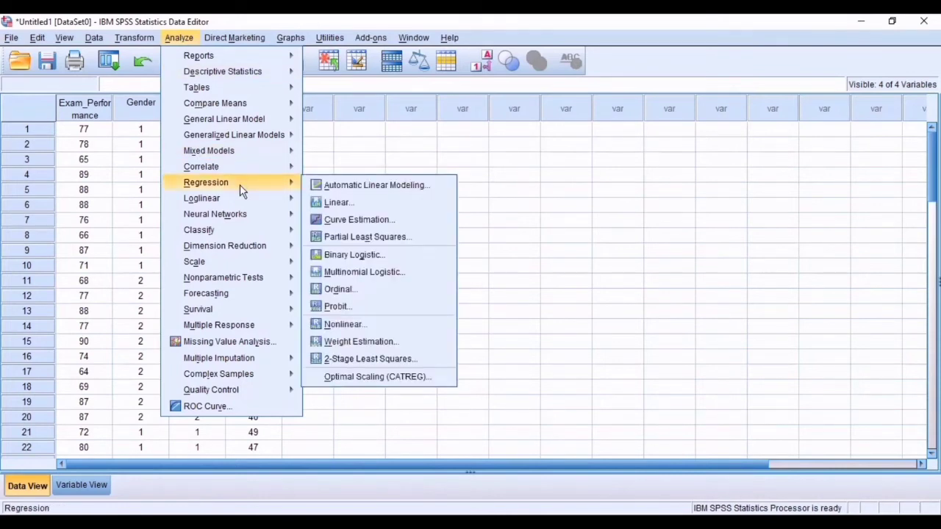
left_click(328, 202)
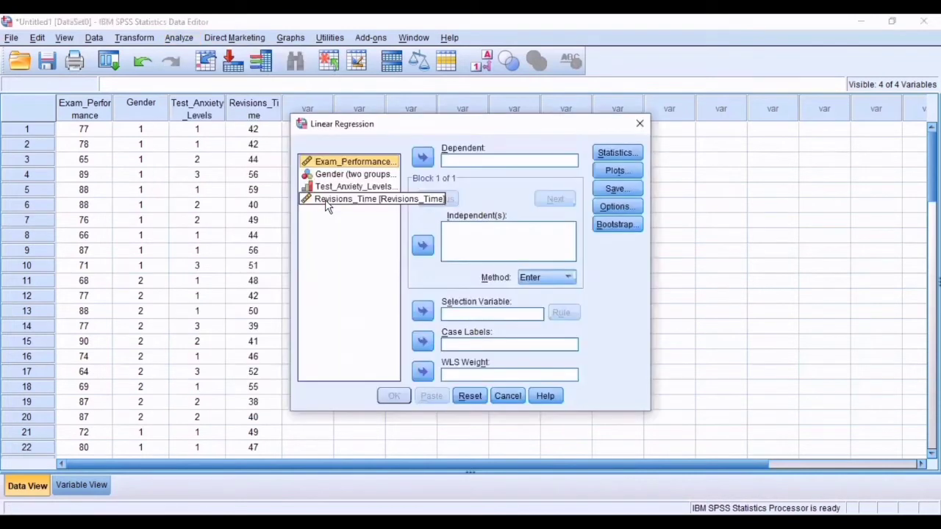
left_click(423, 161)
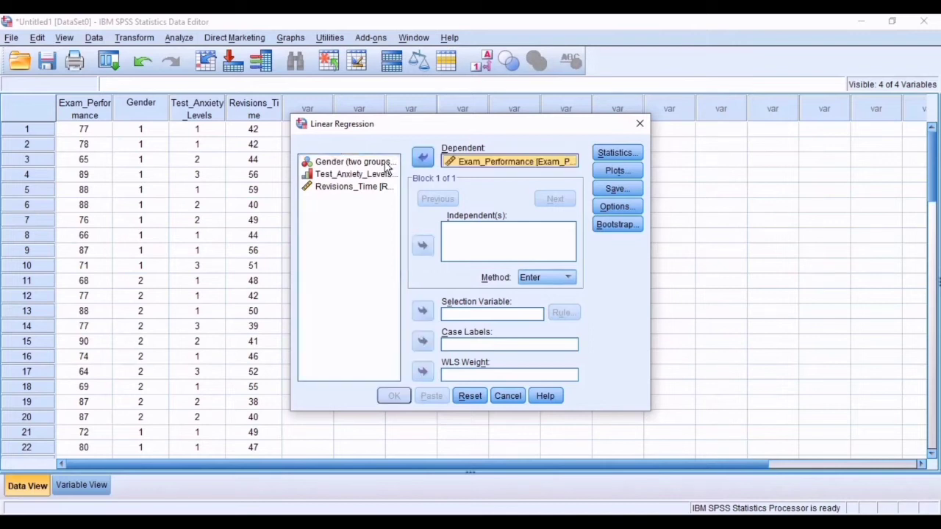
left_click(386, 166)
left_click(424, 246)
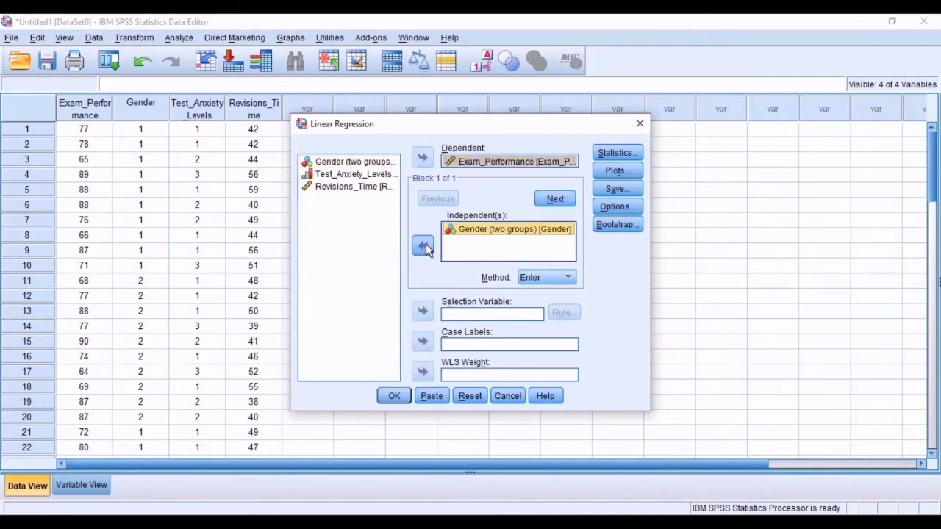
left_click(422, 249)
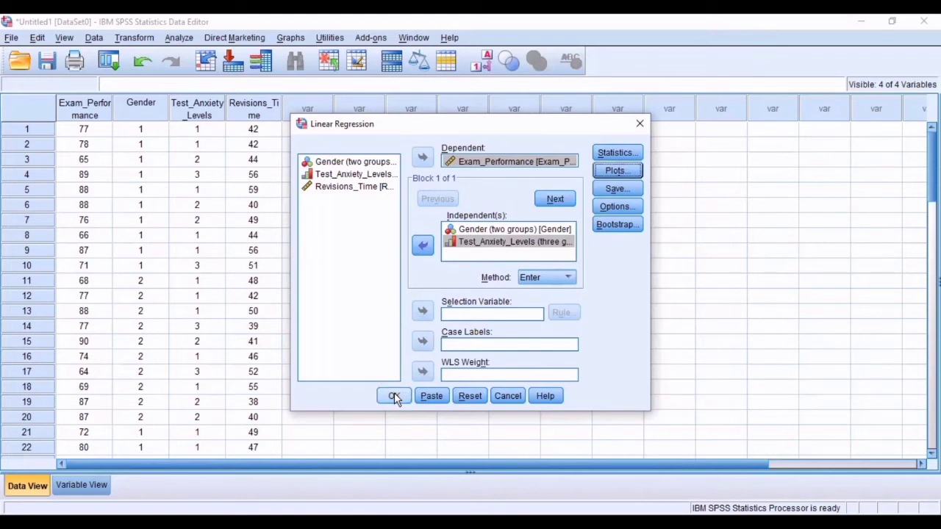
left_click(395, 396)
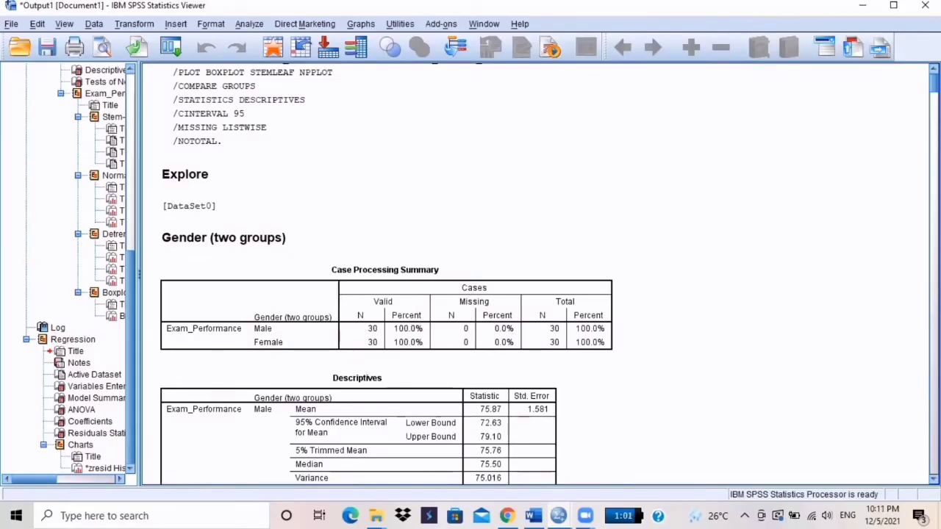
- Examine the Explore descriptives and normality tests by Gender, and the histogram of the regression's standardized residuals
scroll(549, 274, "down", 6)
scroll(387, 274, "down", 8)
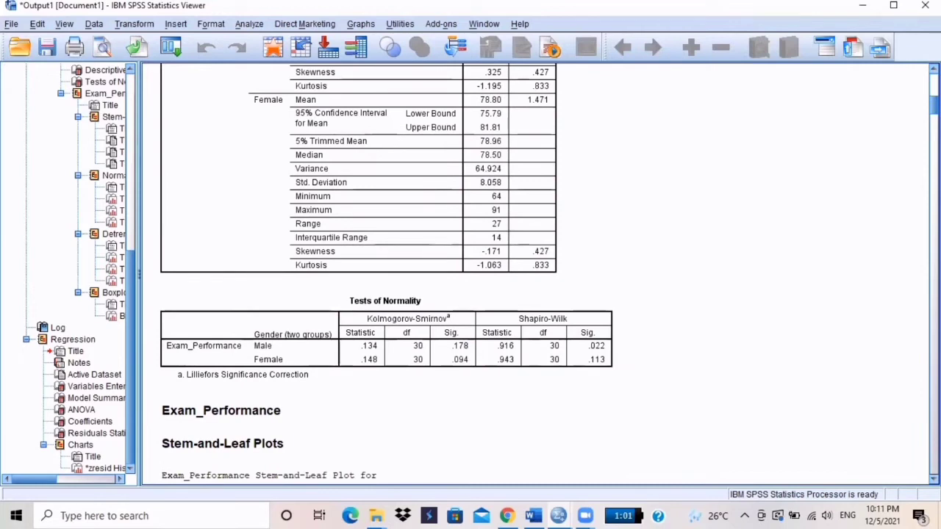
scroll(549, 274, "down", 5)
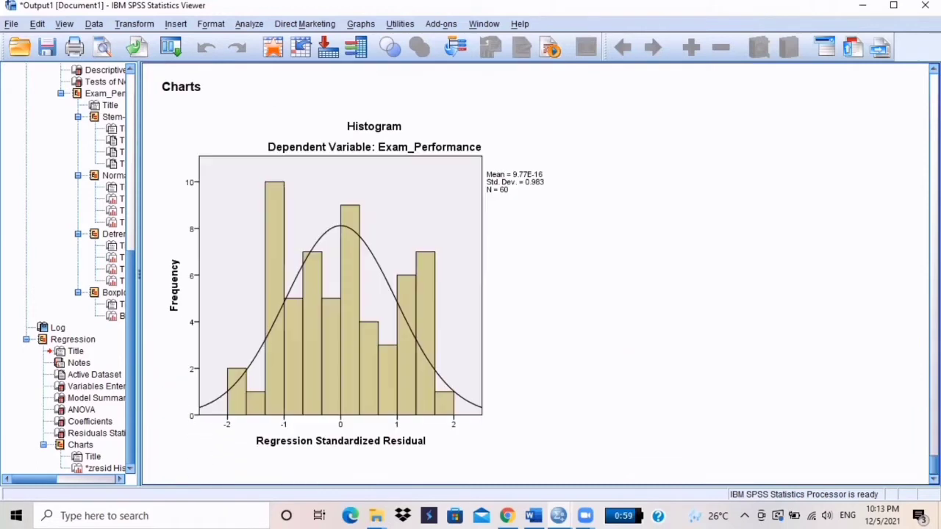
scroll(371, 274, "up", 13)
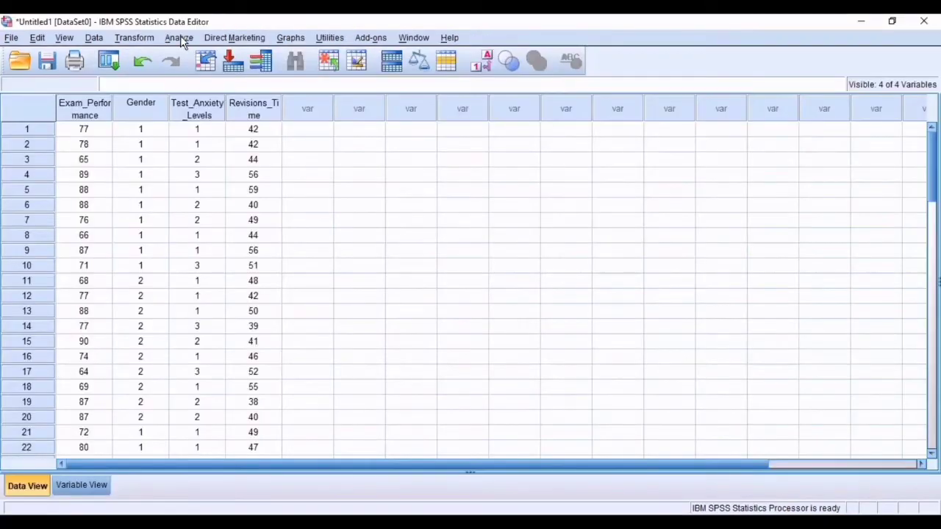
- Run a one-way ANOVA of Exam_Performance by Gender with descriptives and the homogeneity of variance test
left_click(180, 39)
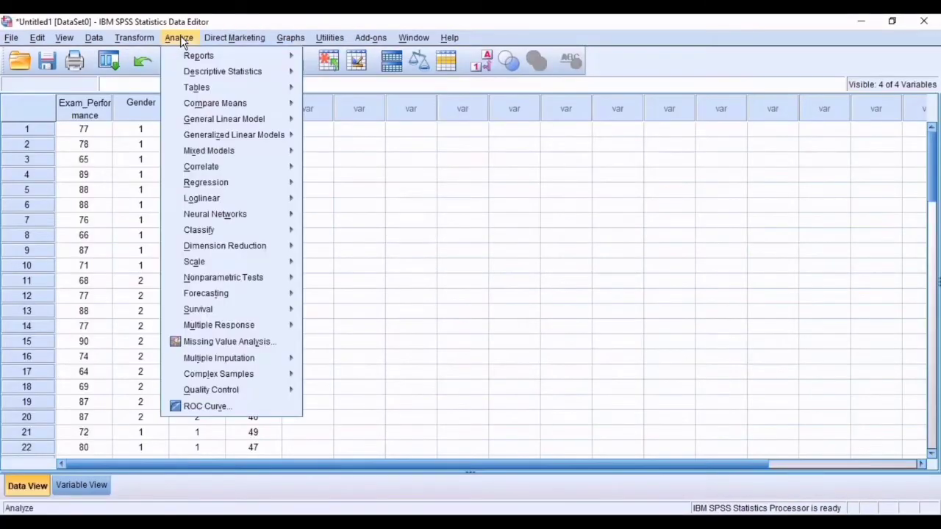
mouse_move(224, 103)
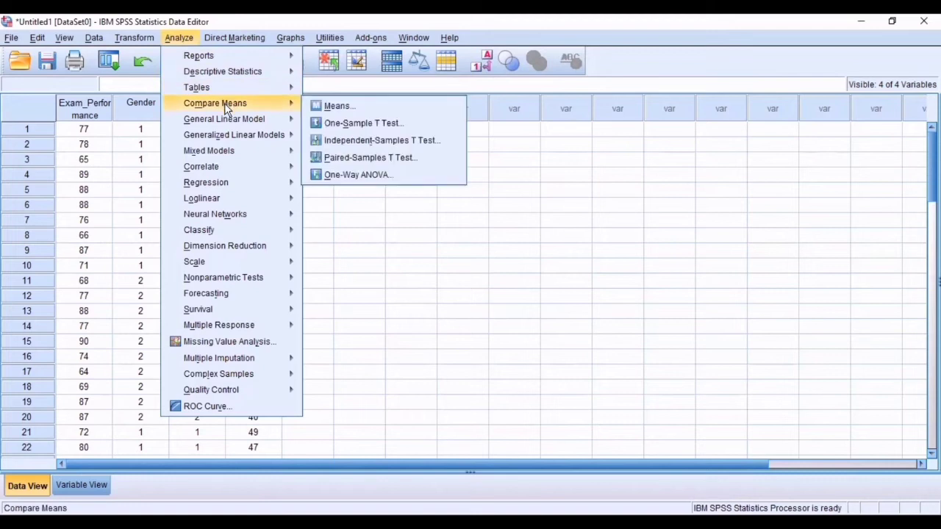
left_click(343, 175)
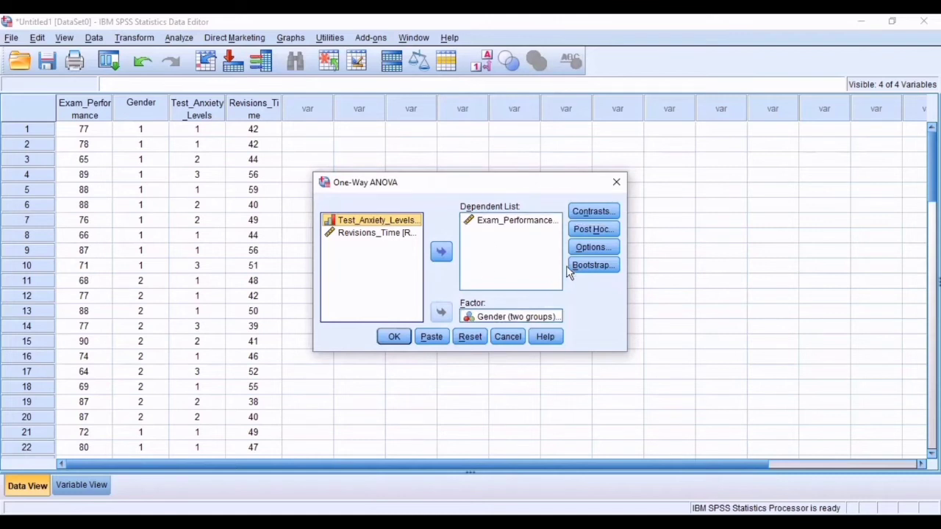
left_click(590, 248)
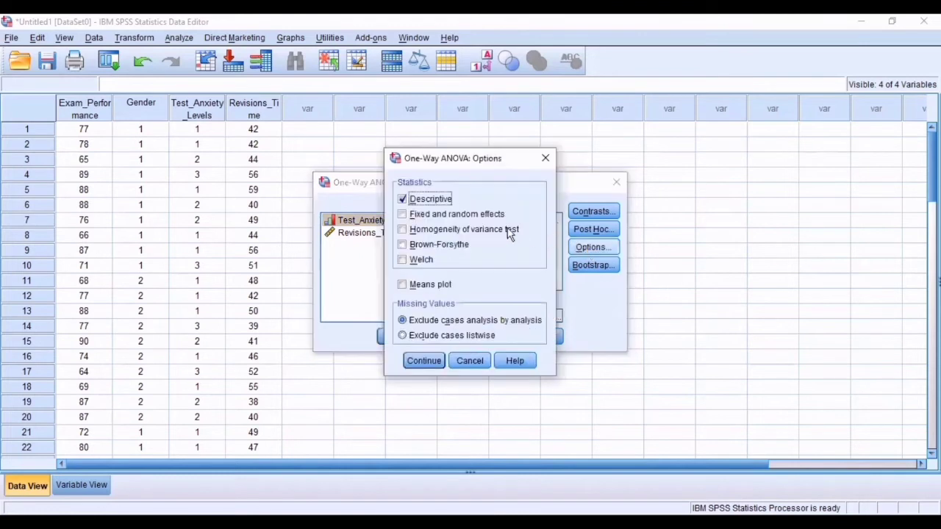
left_click(402, 230)
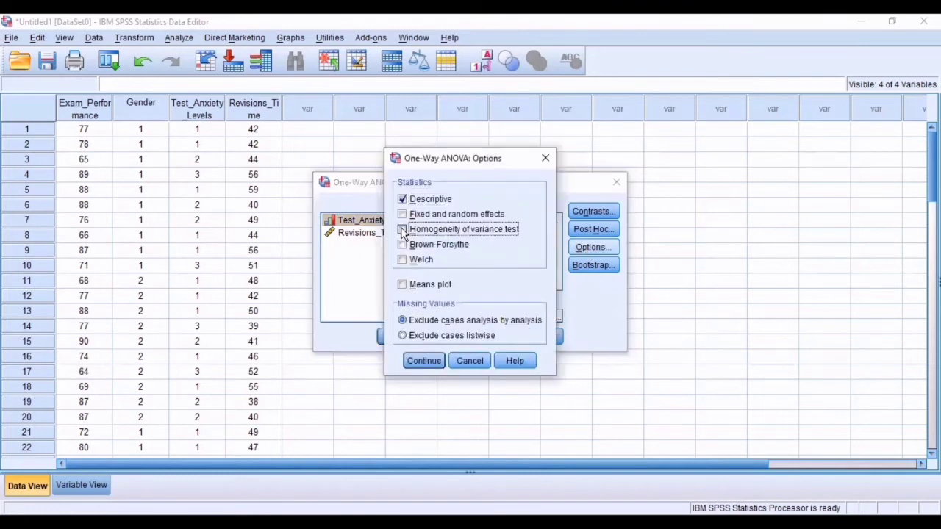
left_click(427, 365)
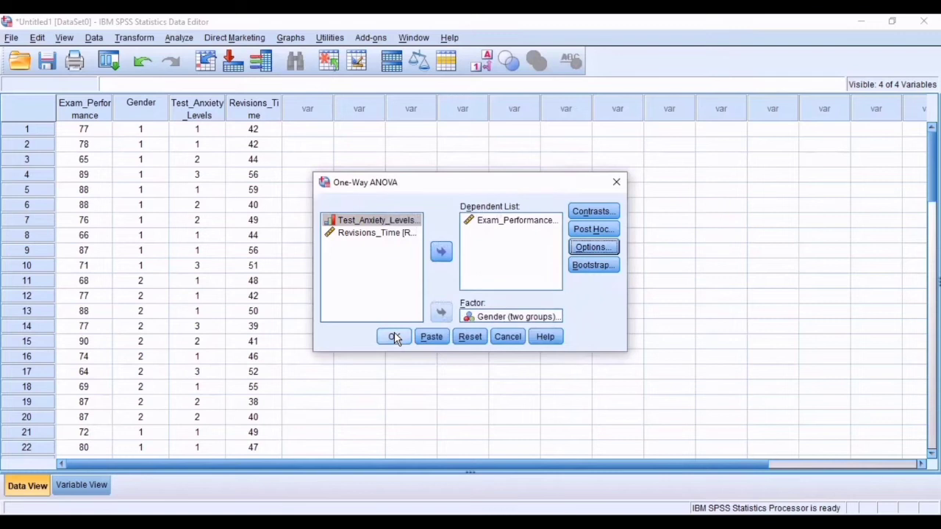
left_click(394, 335)
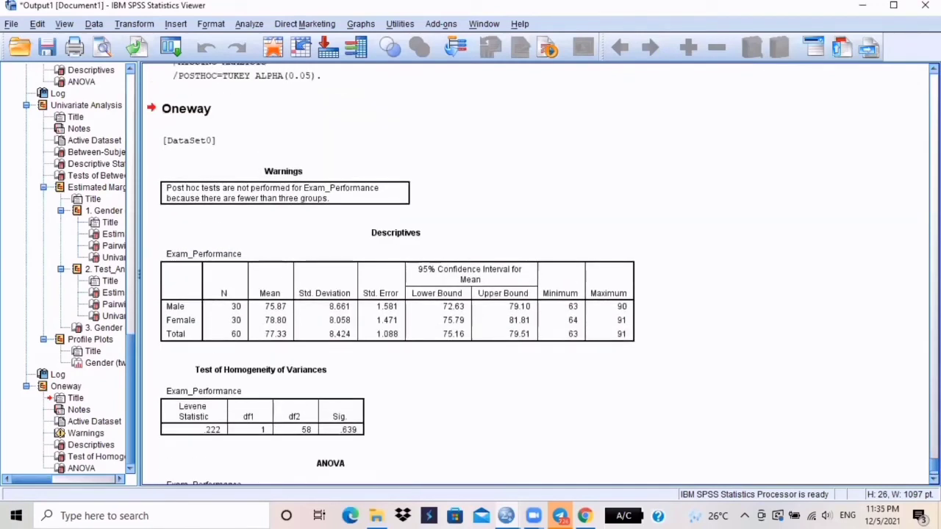
scroll(535, 273, "down", 3)
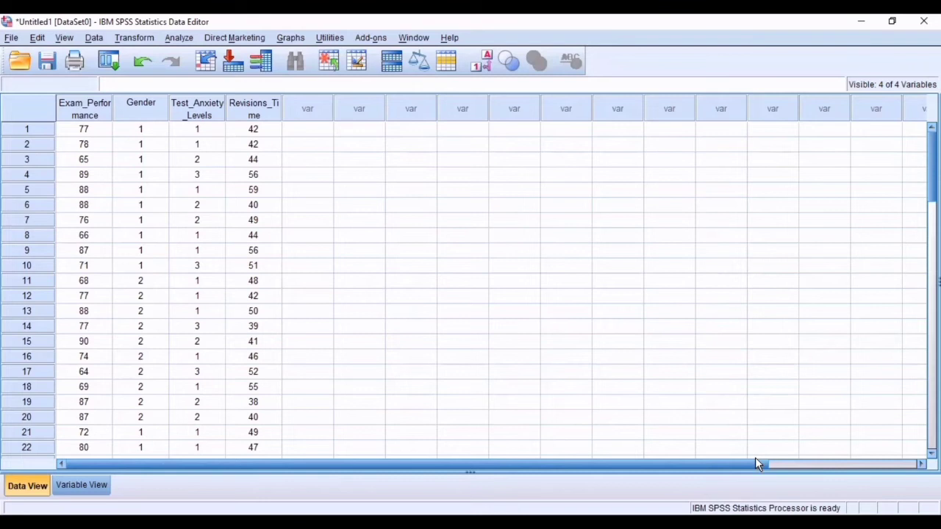
- Set up a univariate general linear model with Exam_Performance as dependent, Gender and Test_Anxiety_Levels as fixed factors, and Revisions_Time as covariate
left_click(179, 37)
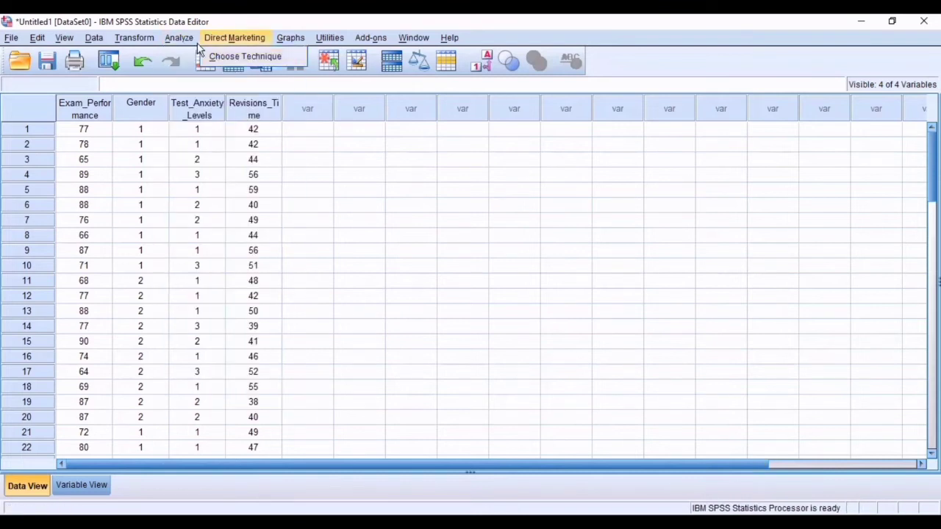
mouse_move(218, 117)
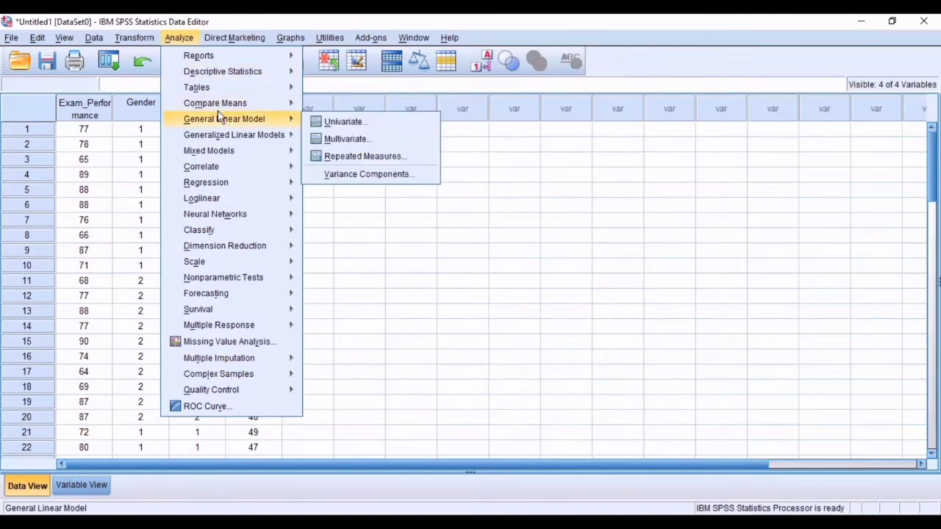
left_click(348, 123)
left_click(440, 171)
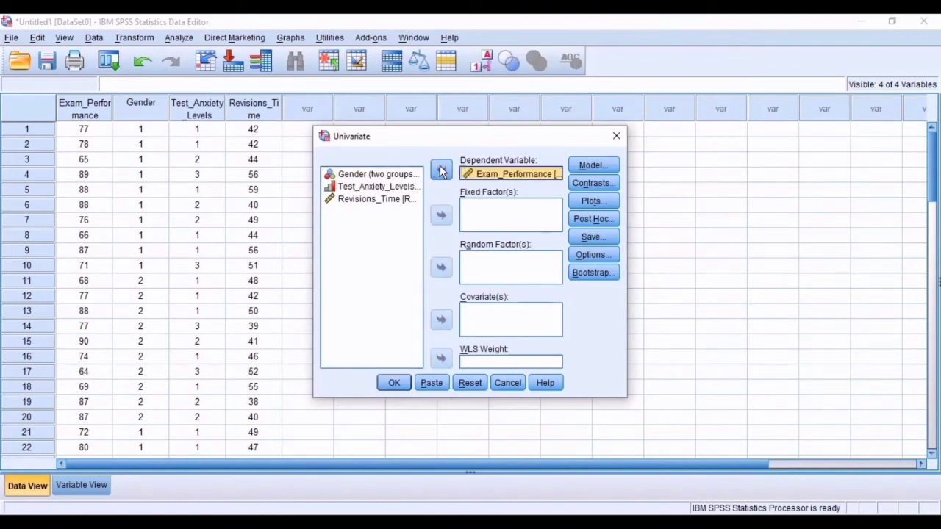
left_click(402, 175)
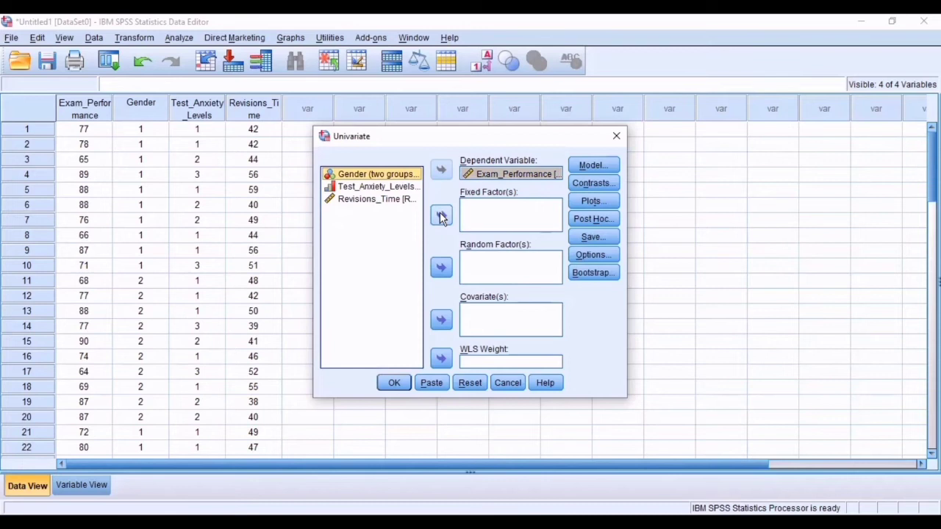
left_click(441, 215)
left_click(405, 176)
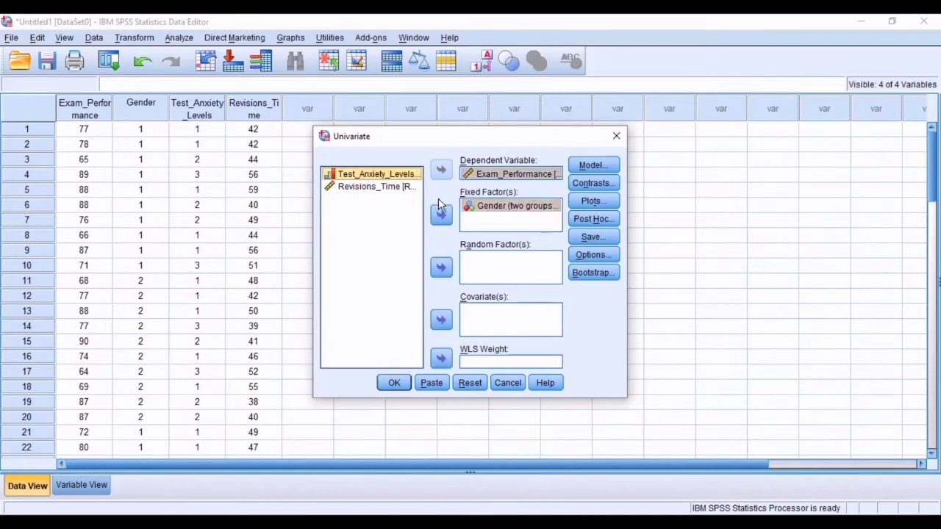
left_click(442, 217)
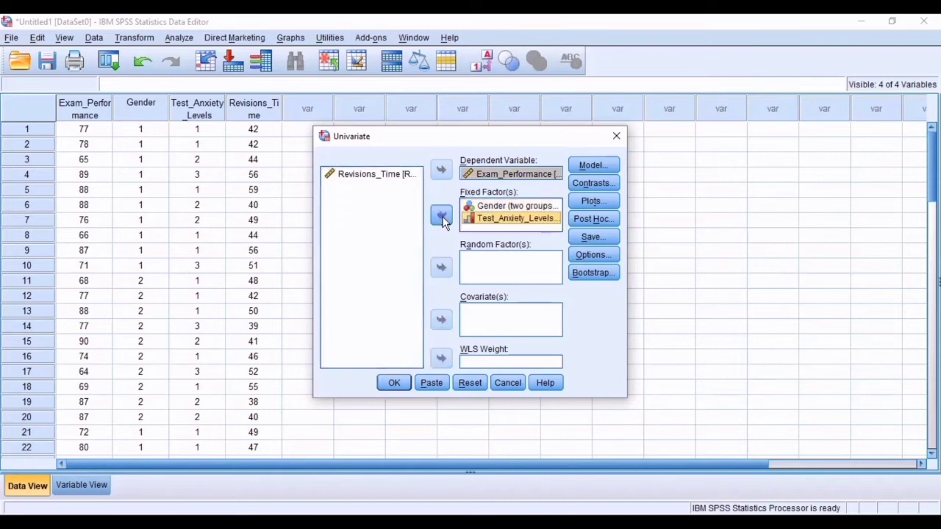
left_click(403, 176)
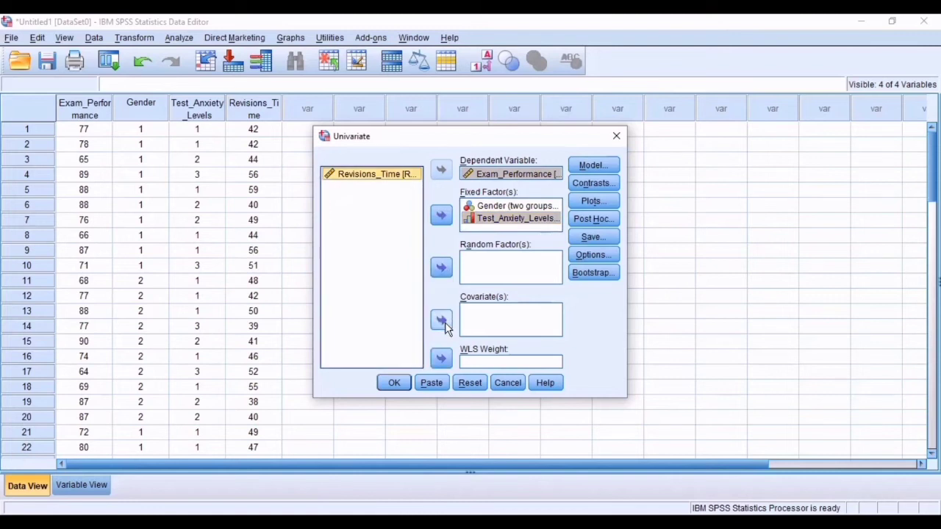
left_click(442, 321)
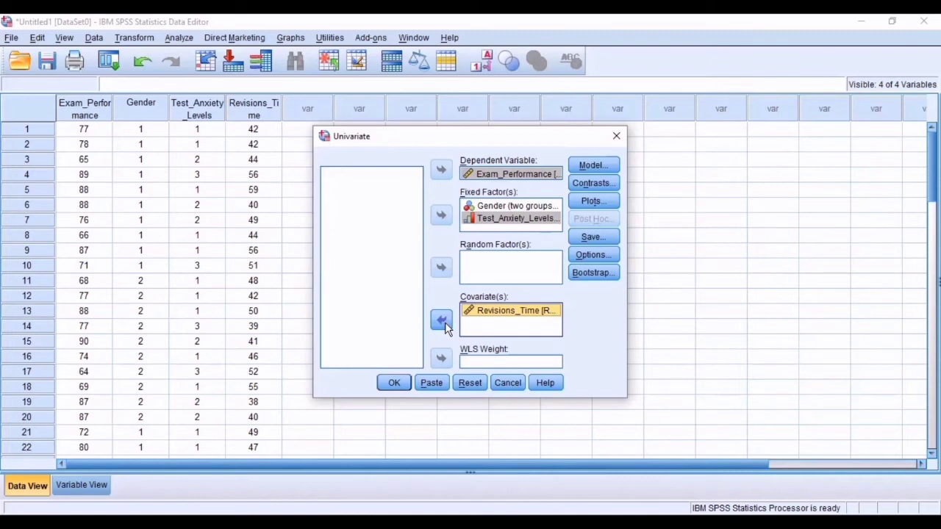
- Add a profile plot with Gender on the horizontal axis and Test_Anxiety_Levels as separate lines
left_click(591, 203)
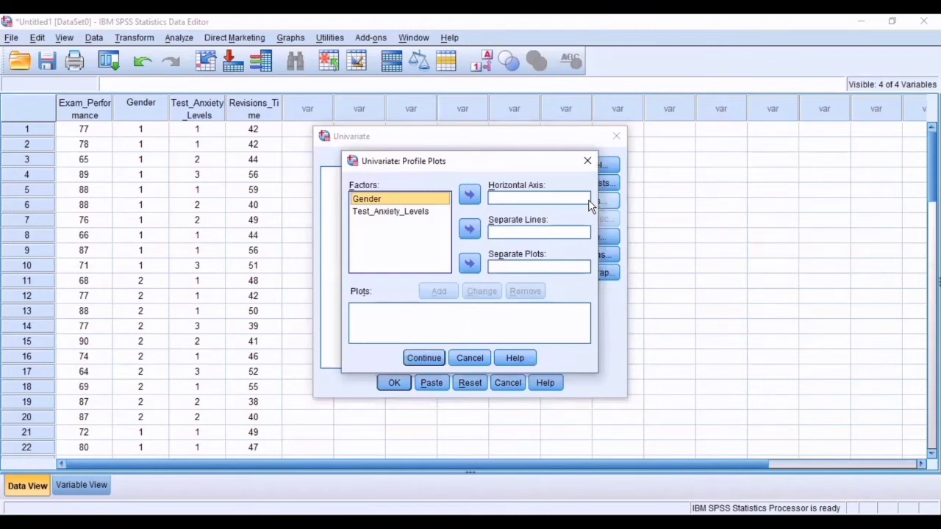
left_click(469, 194)
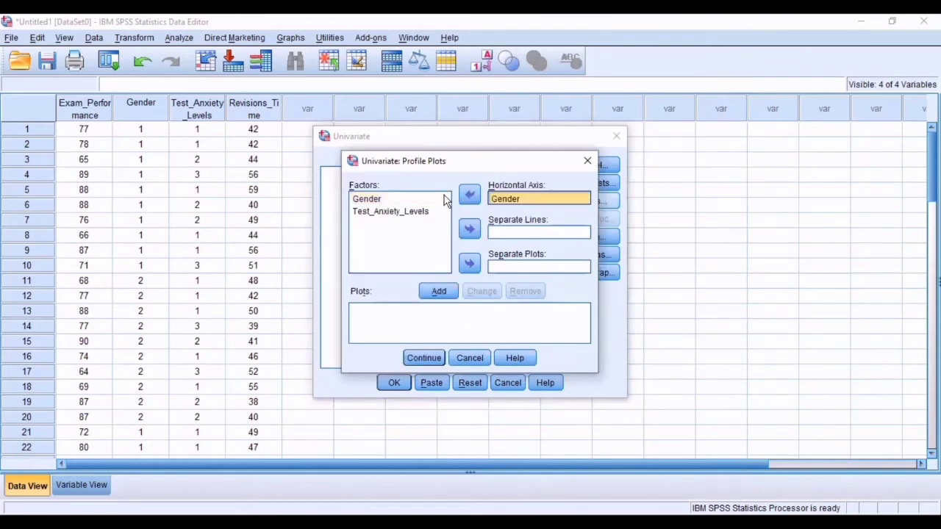
left_click(416, 214)
left_click(416, 214)
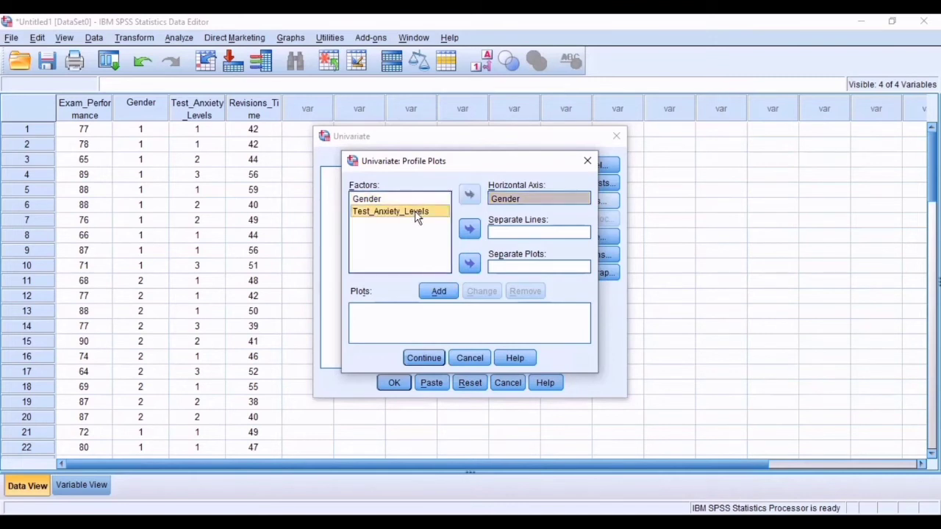
left_click(469, 229)
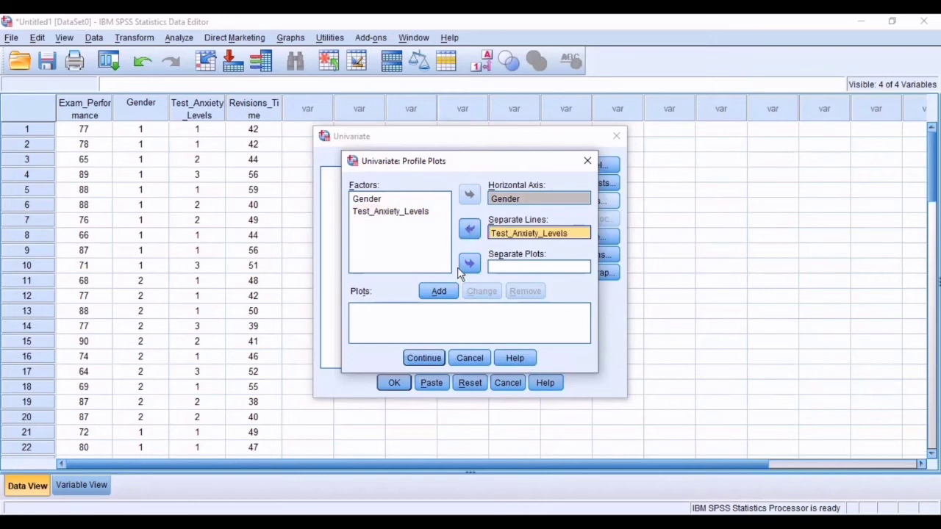
left_click(439, 291)
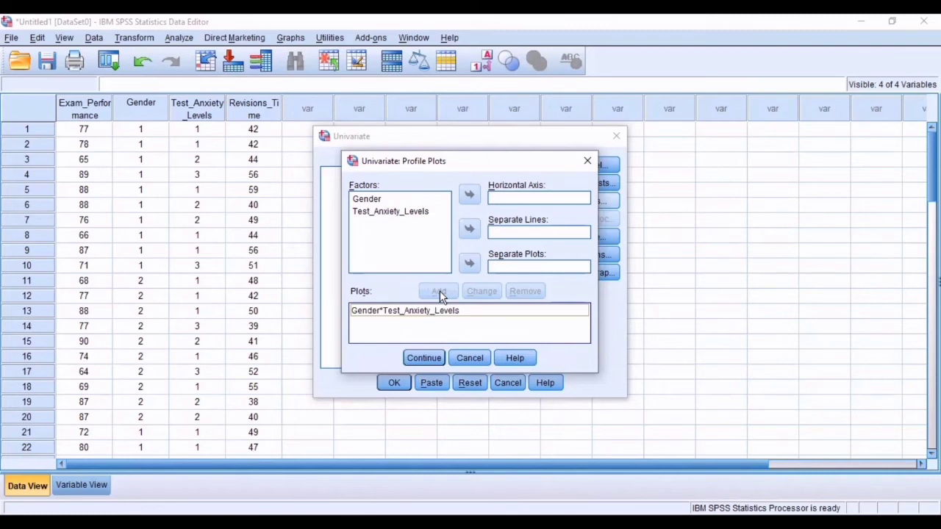
left_click(424, 365)
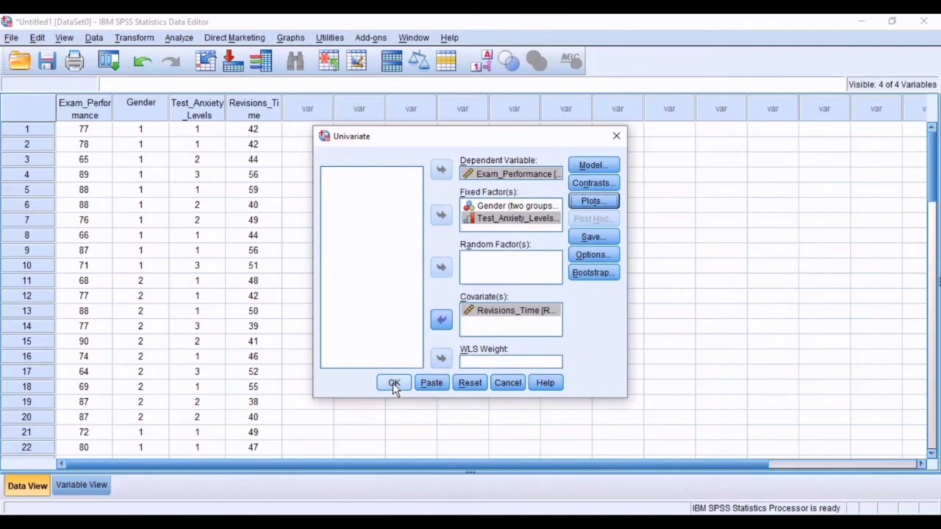
- Display marginal means for Gender, Test_Anxiety_Levels and their interaction, comparing main effects with Bonferroni adjustment
left_click(592, 256)
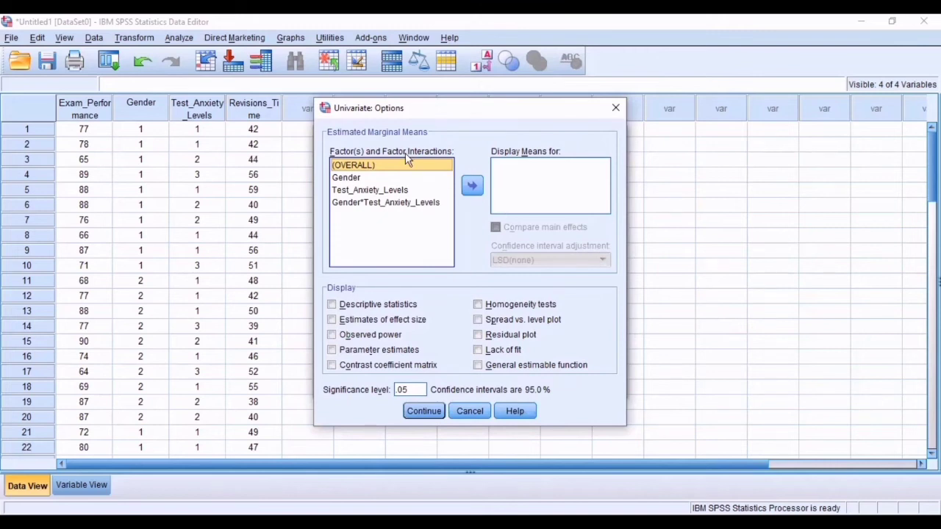
left_click(394, 179)
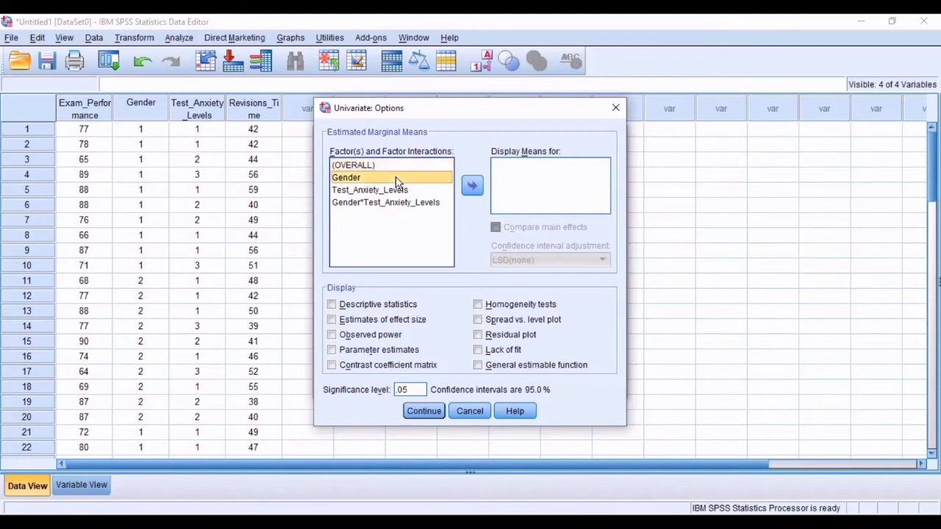
left_click(474, 188)
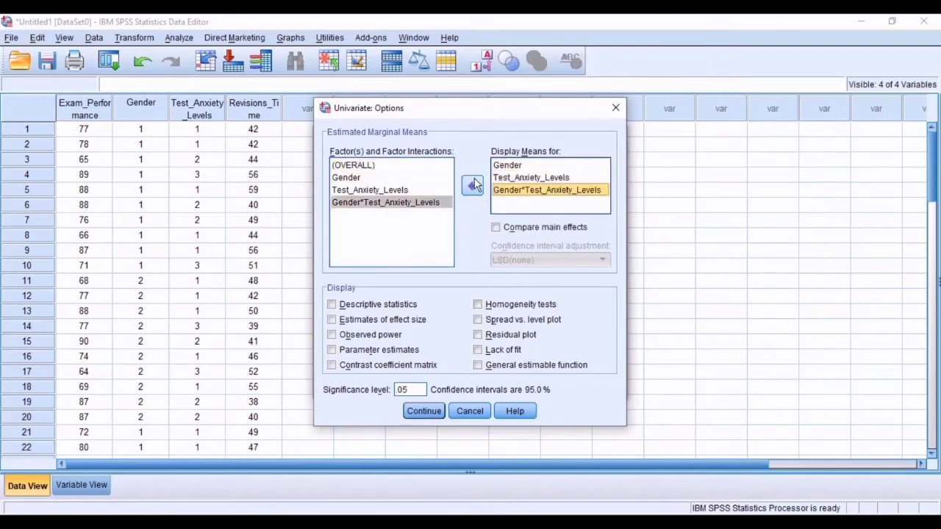
left_click(496, 227)
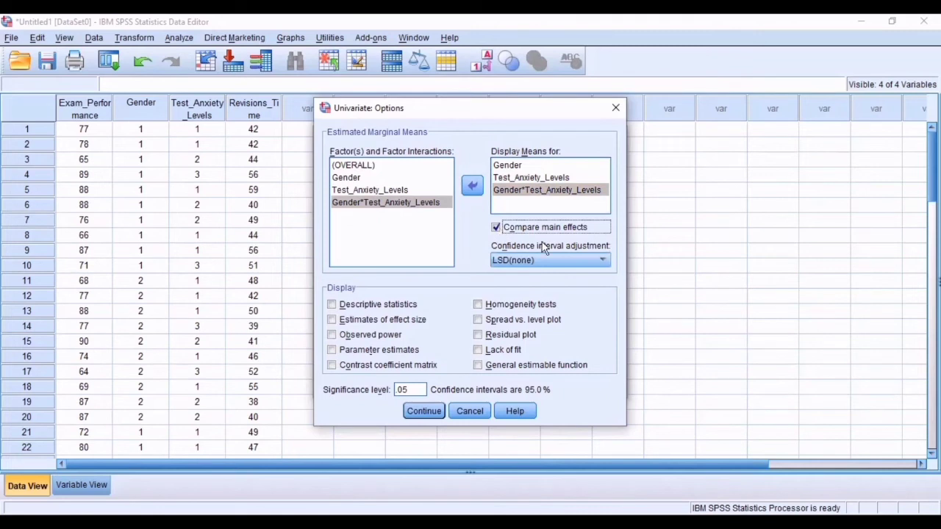
left_click(602, 260)
left_click(585, 285)
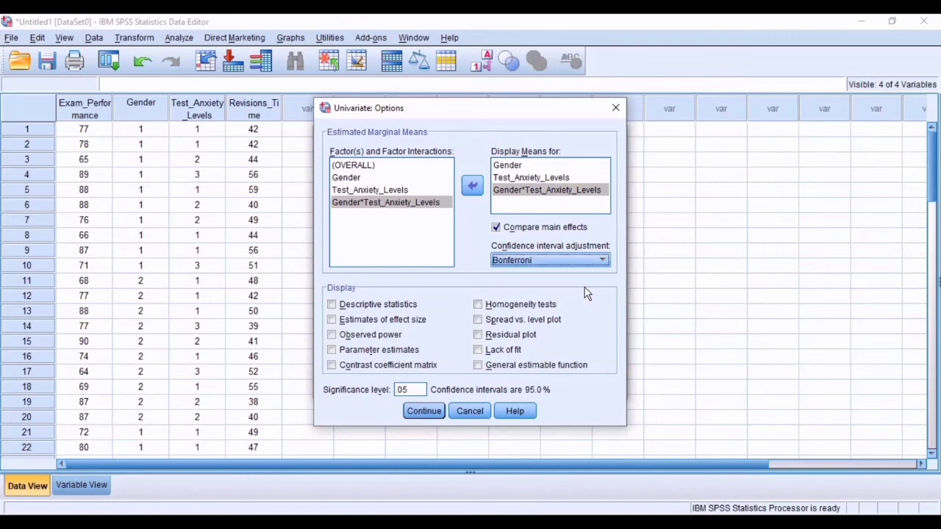
- Include descriptive statistics and estimates of effect size, and run the univariate analysis
left_click(331, 304)
left_click(331, 320)
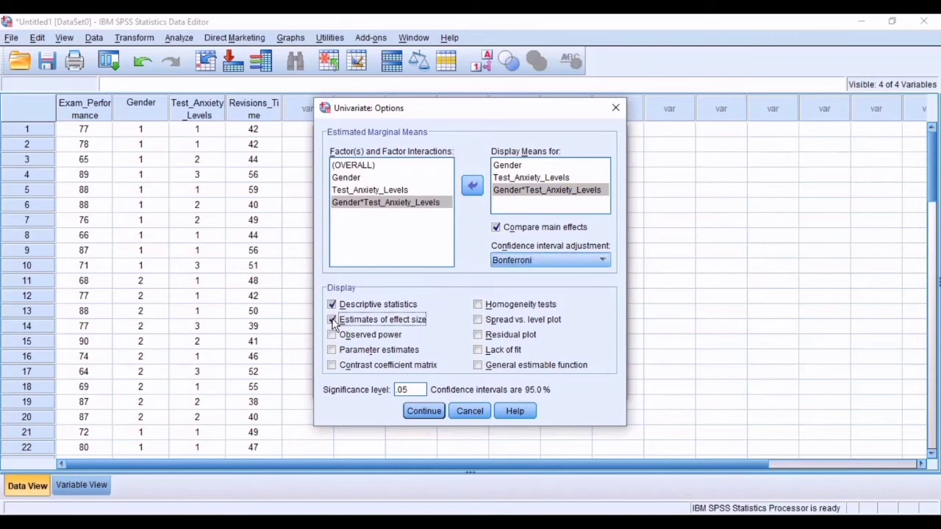
left_click(413, 411)
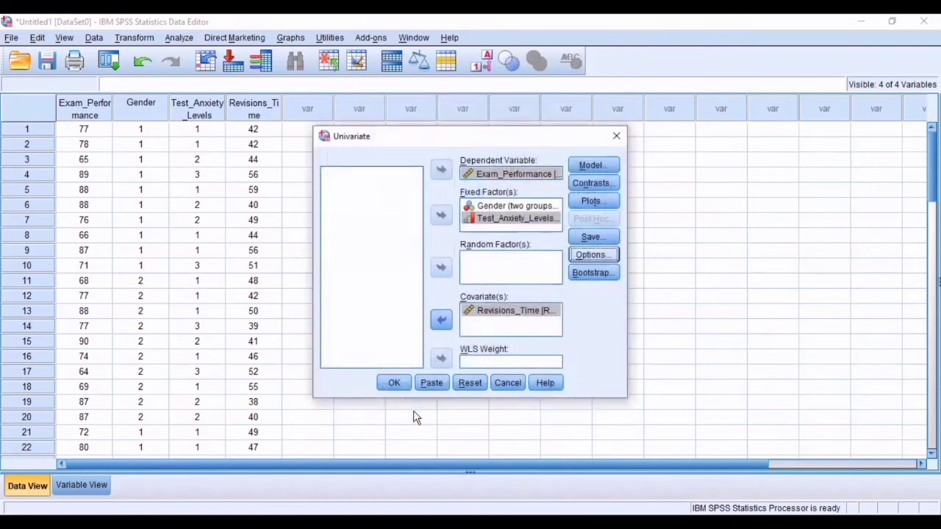
left_click(400, 382)
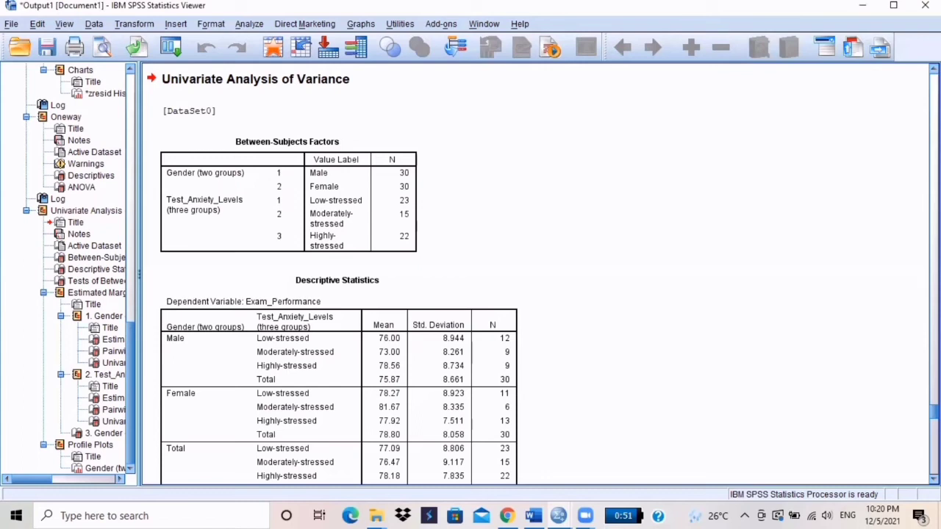
- Examine the descriptive statistics and the tests of between-subjects effects in the univariate output
scroll(382, 274, "down", 2)
scroll(382, 274, "down", 1)
scroll(382, 274, "down", 3)
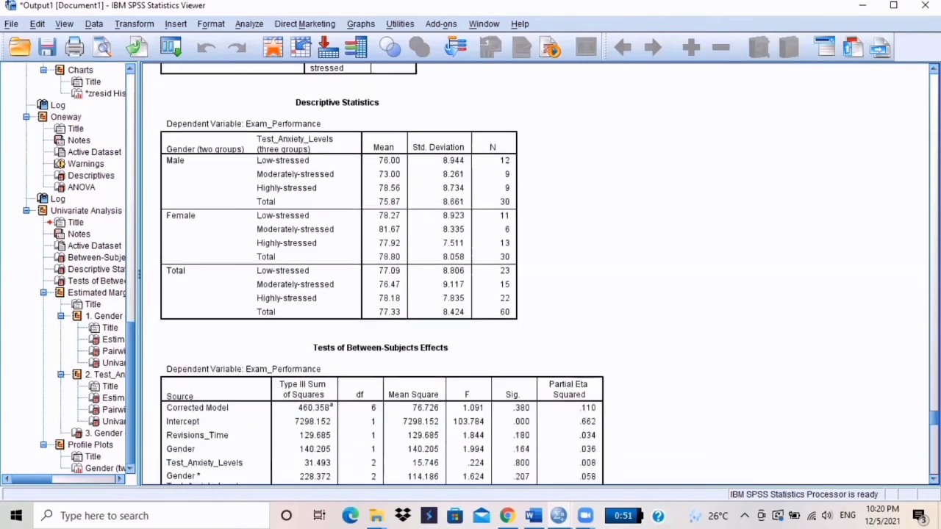
scroll(382, 274, "down", 4)
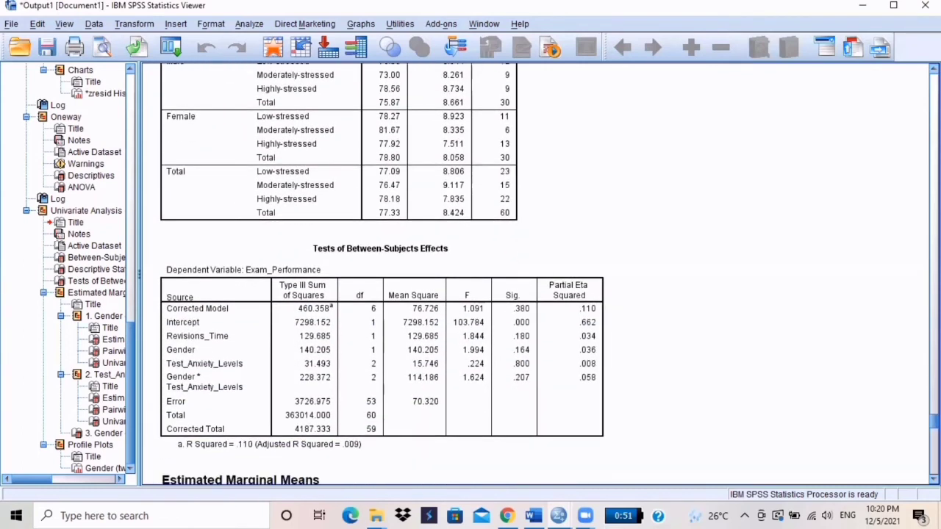
- Switch to the LAPORAN TWO WAY ANCOVA report in Word and review its normality, homogeneity of variance and linearity tables
scroll(382, 274, "down", 2)
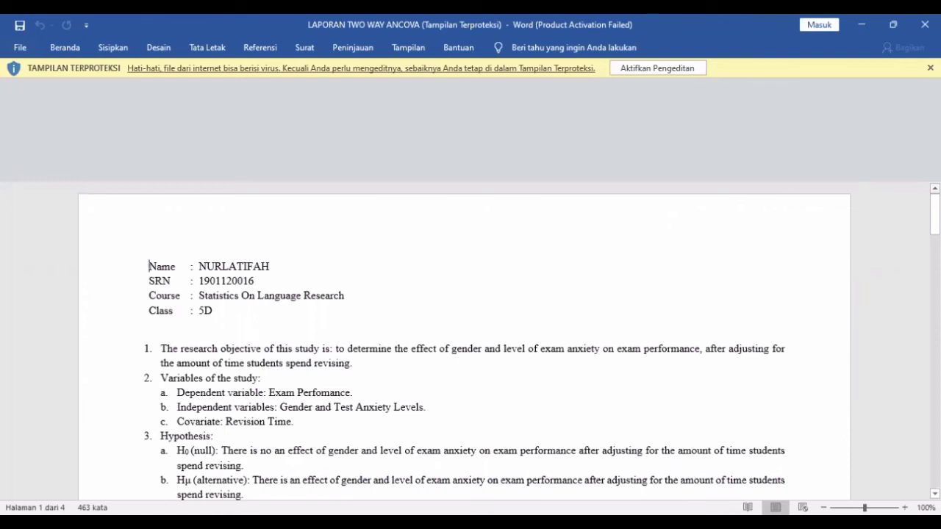
left_click_drag(935, 215, 934, 261)
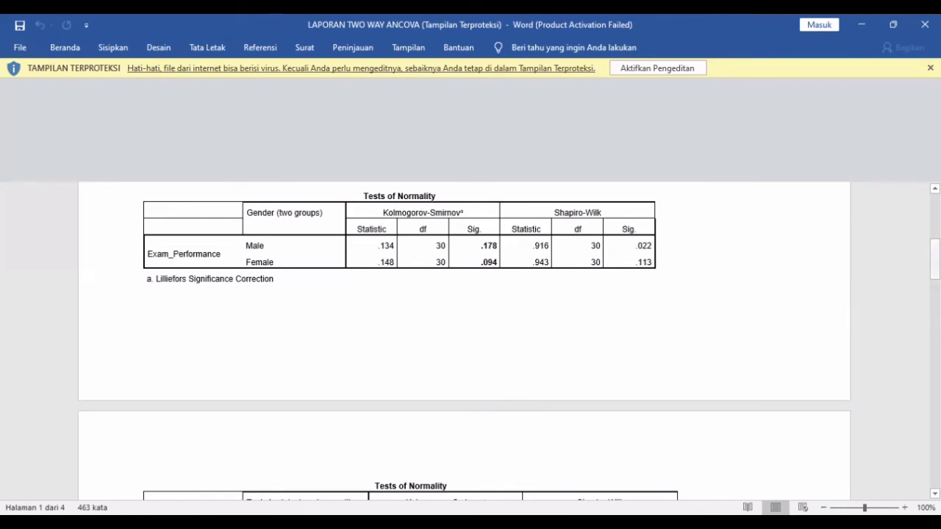
left_click_drag(934, 260, 934, 298)
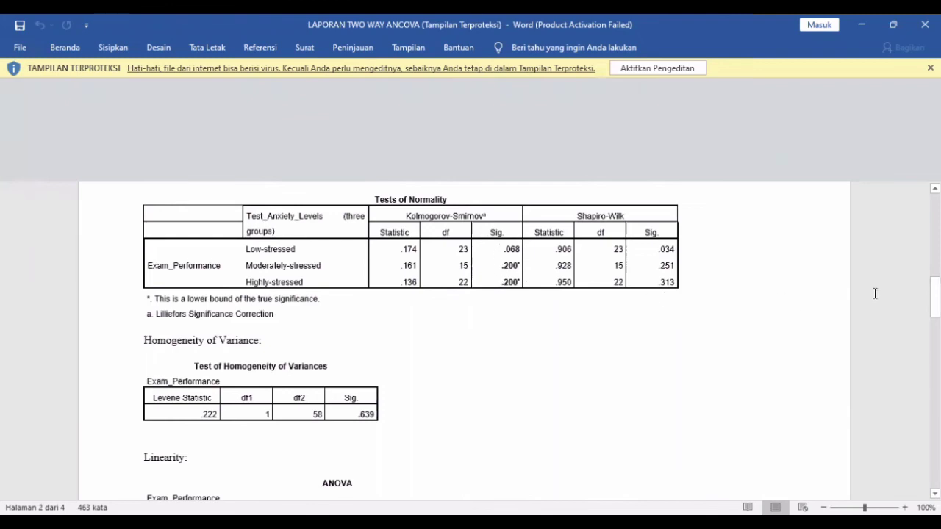
left_click_drag(934, 297, 934, 309)
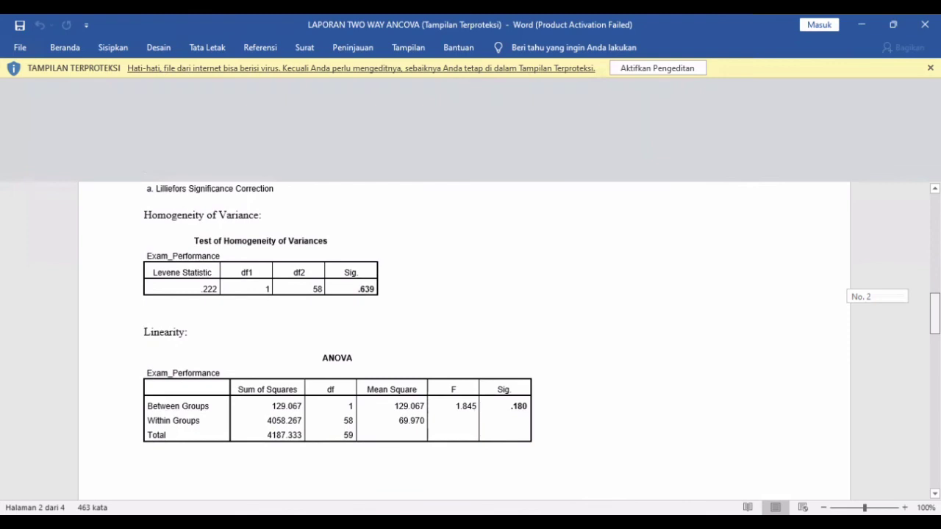
left_click_drag(934, 310, 934, 310)
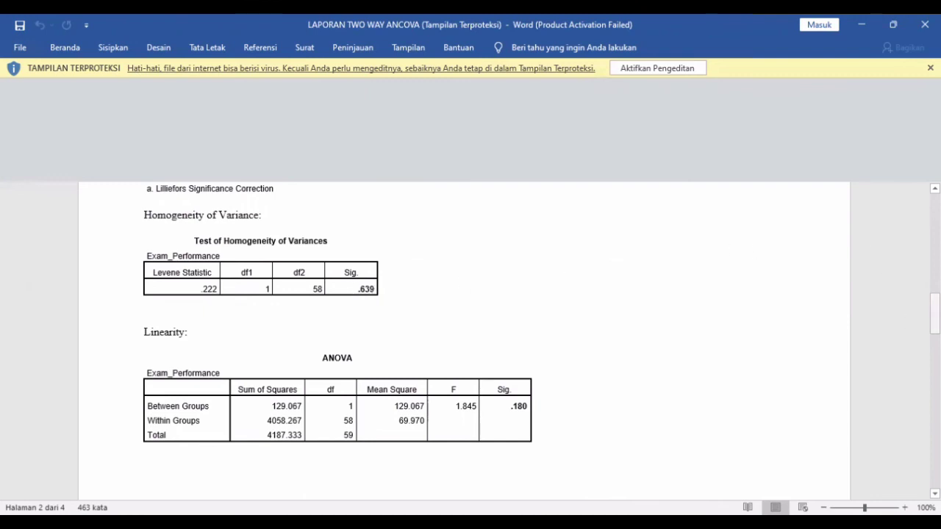
left_click_drag(935, 314, 935, 331)
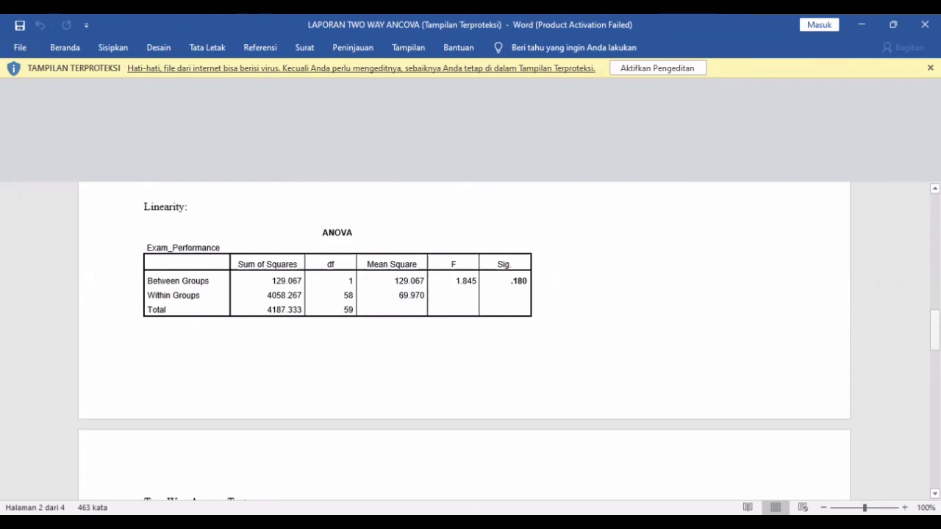
- Examine the Tests of Between-Subjects Effects table under Two Way Ancova Test in the report
scroll(470, 341, "down", 5)
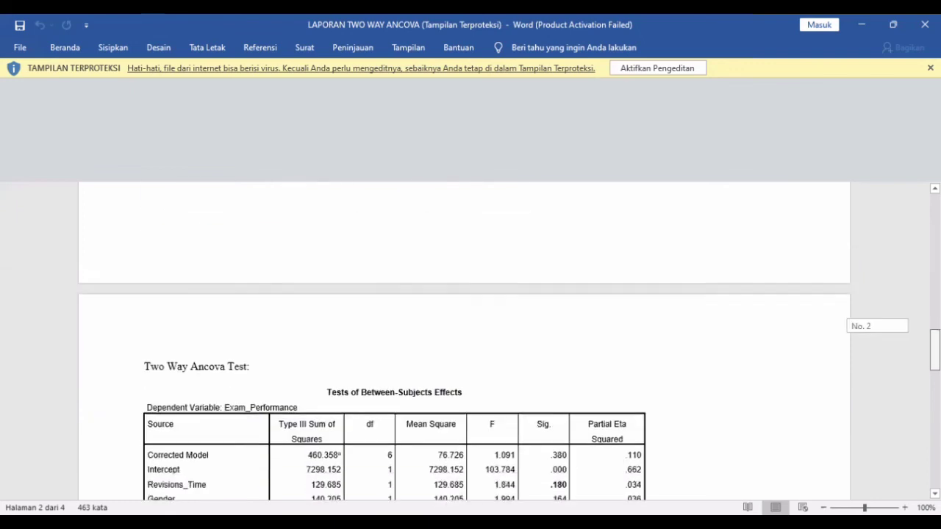
scroll(471, 342, "down", 2)
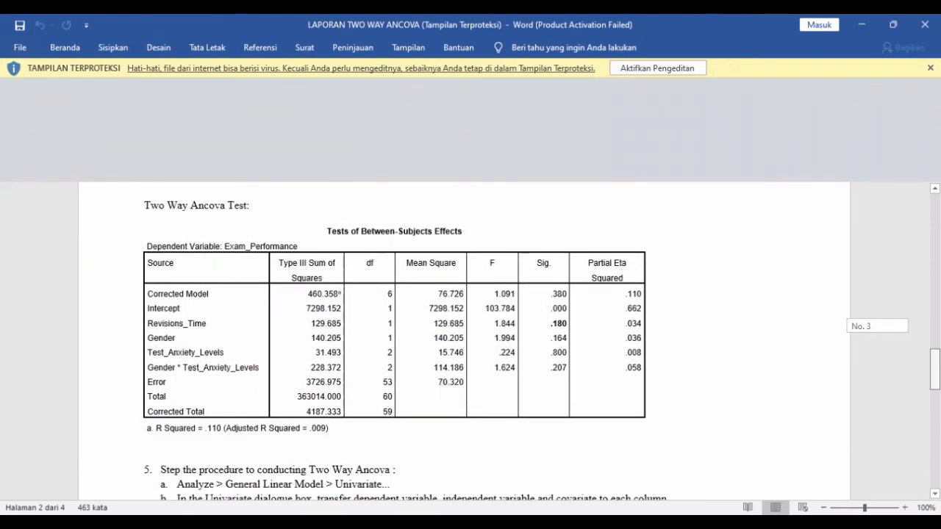
left_click_drag(934, 369, 934, 370)
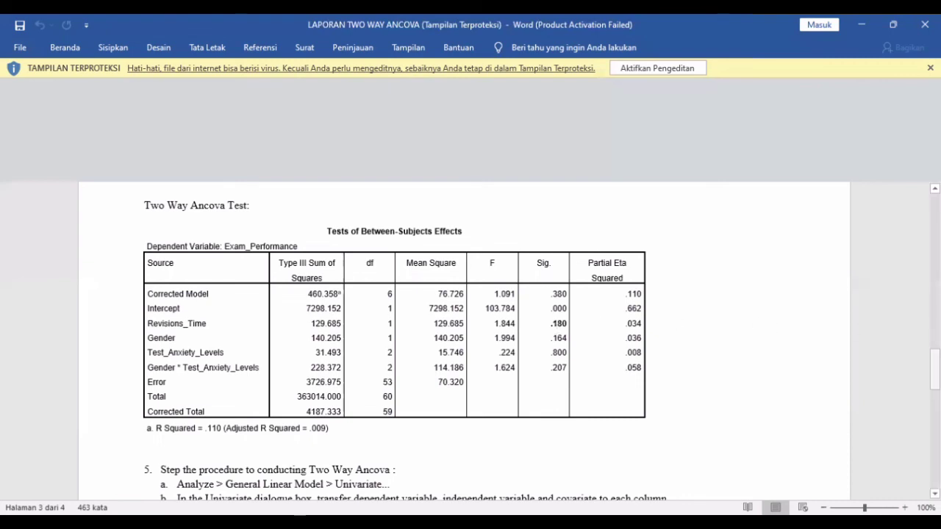
left_click_drag(934, 367, 934, 360)
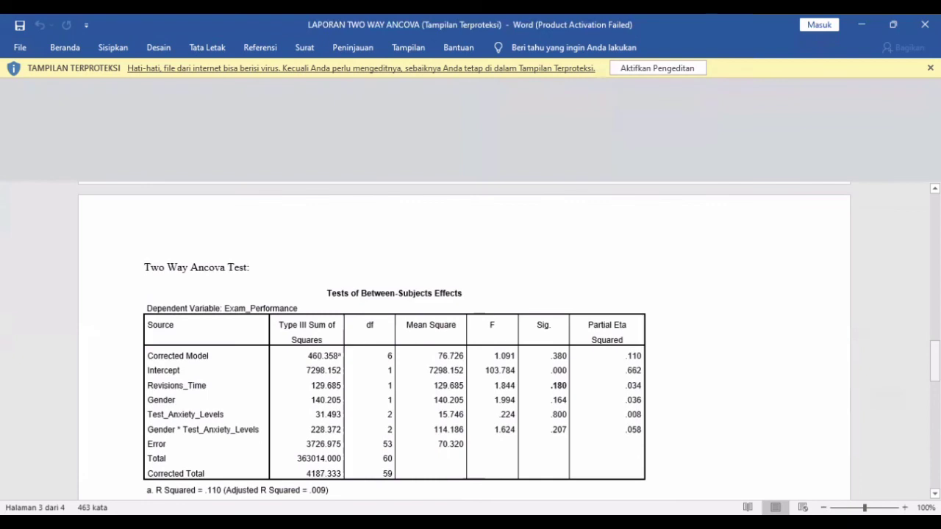